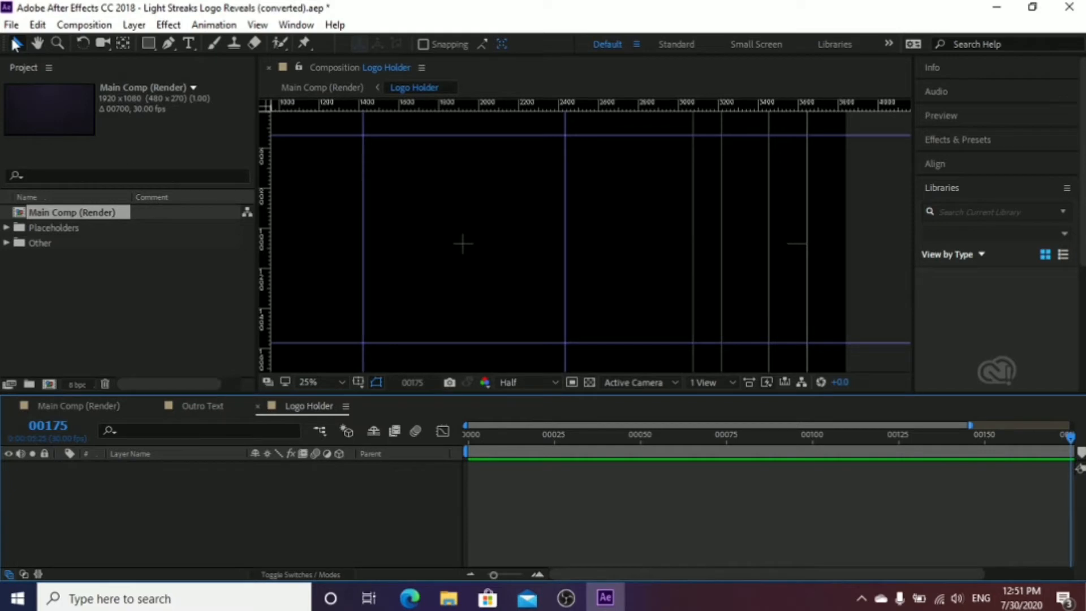
# Import the blue and orange logo image 1586359722171.png into the project as footage.
pyautogui.click(207, 406)
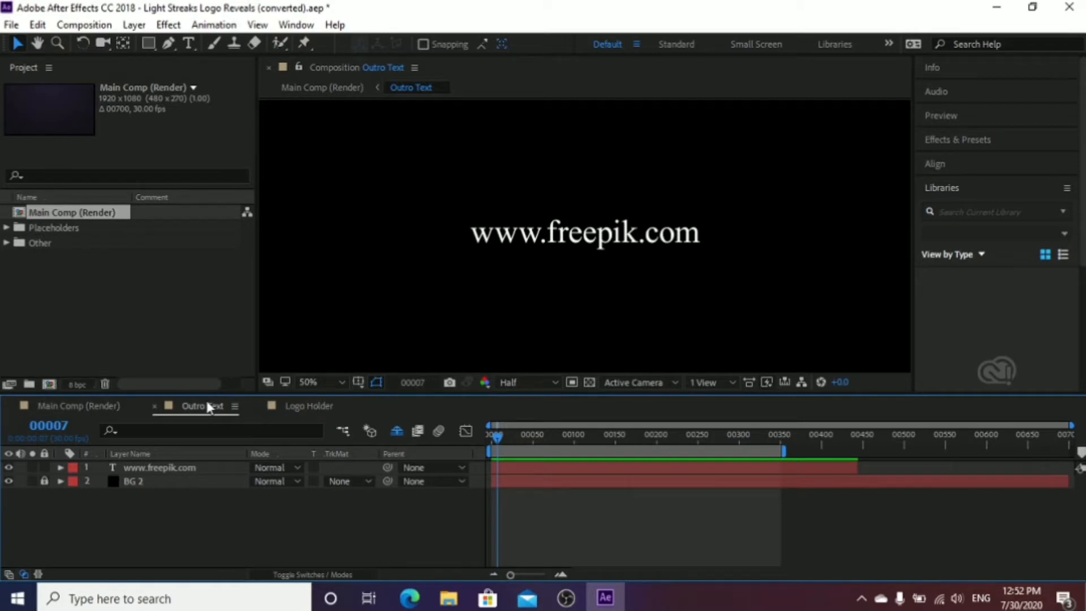
pyautogui.click(277, 405)
pyautogui.click(11, 24)
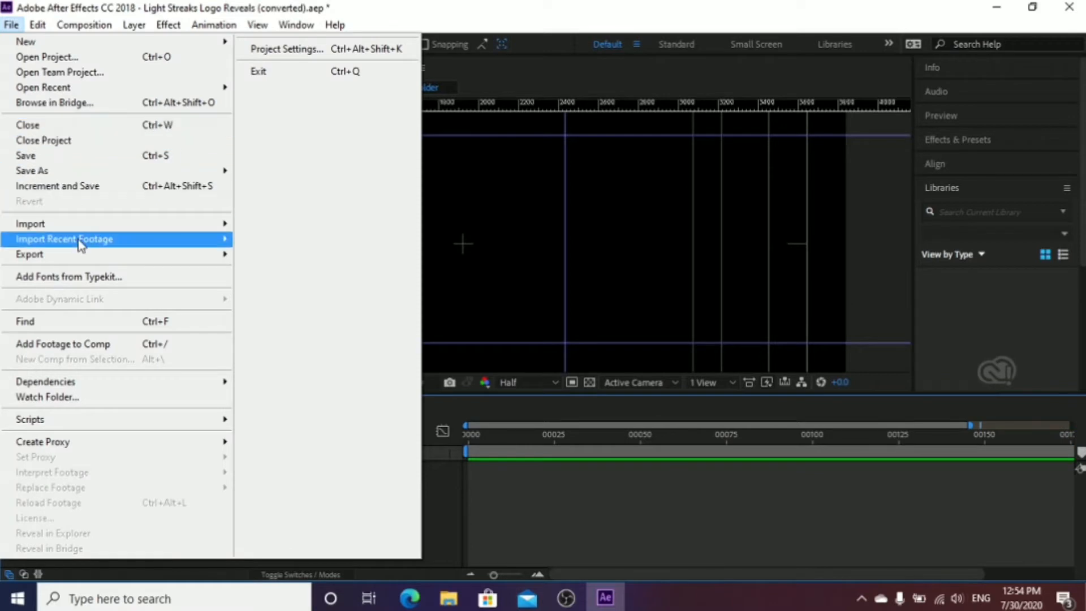
pyautogui.moveTo(81, 227)
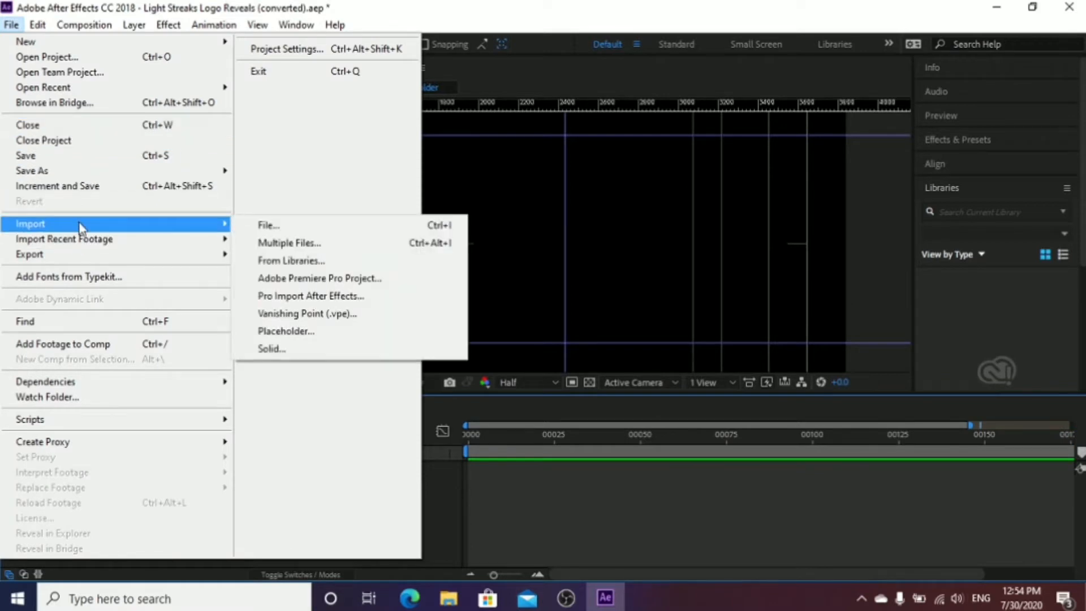
pyautogui.click(255, 223)
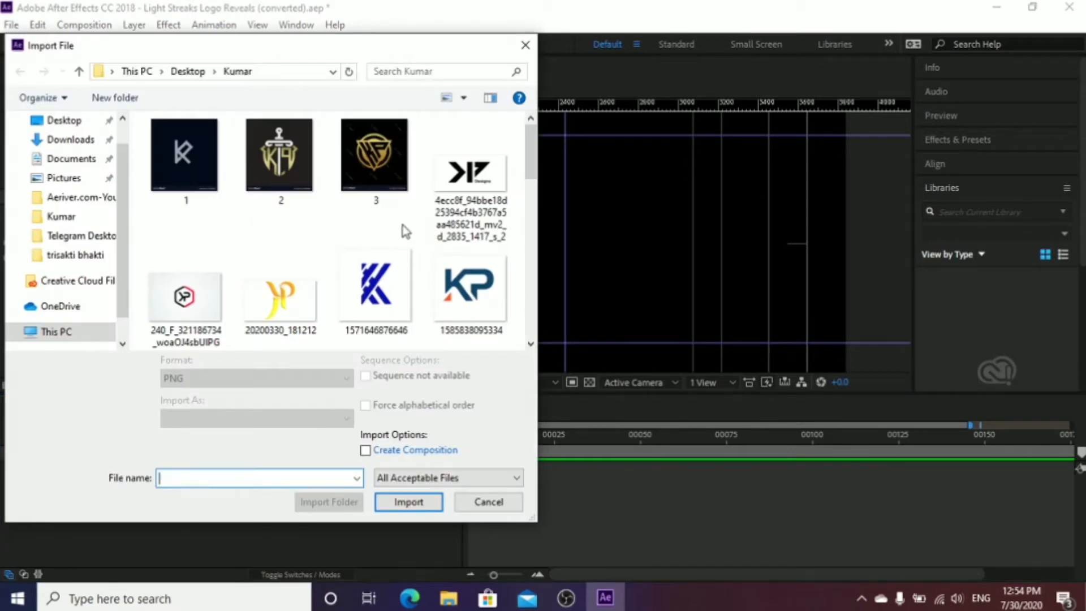
pyautogui.scroll(-4, 405, 231)
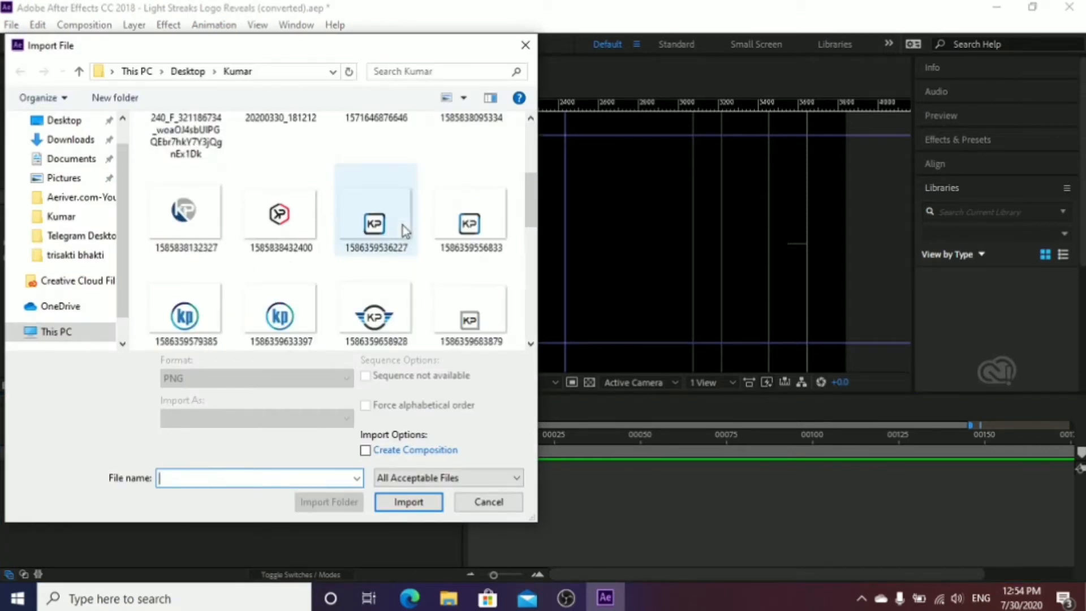
pyautogui.scroll(-2, 402, 225)
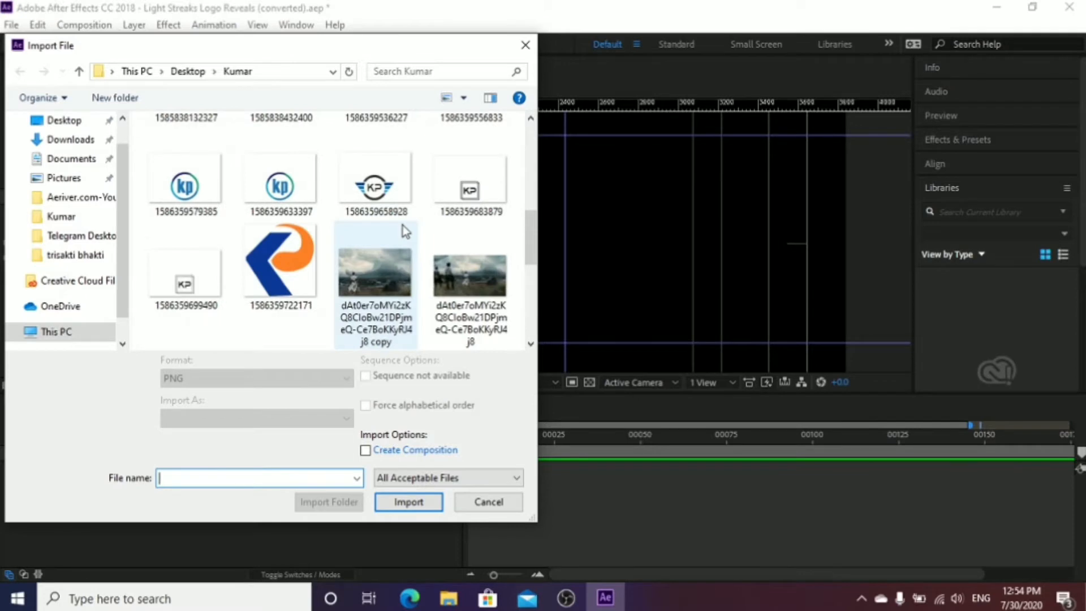
pyautogui.scroll(-2, 402, 225)
pyautogui.scroll(-2, 403, 226)
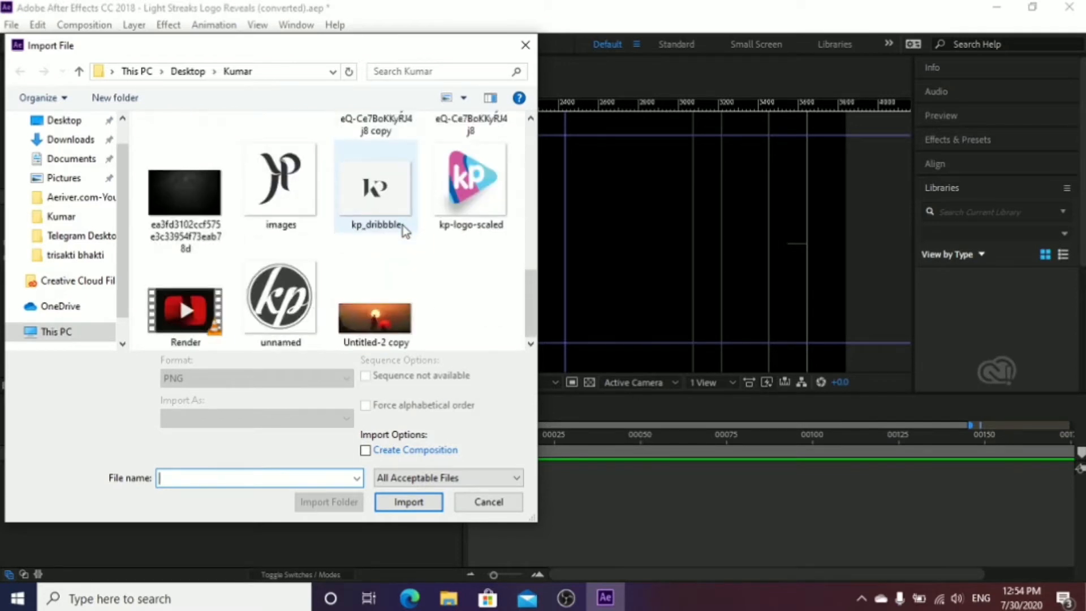
pyautogui.scroll(2, 403, 225)
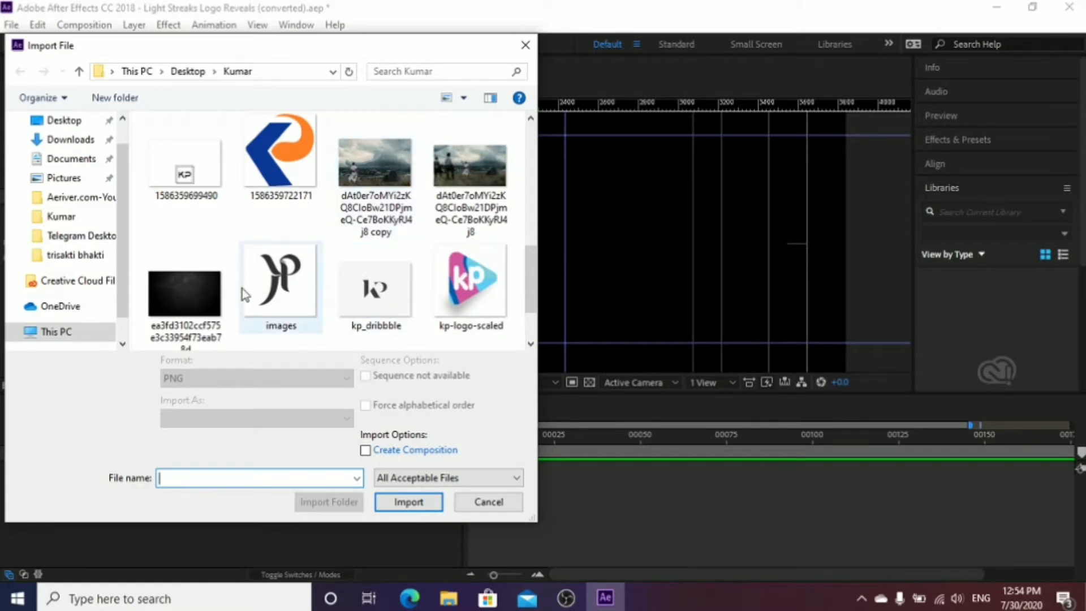
pyautogui.click(255, 204)
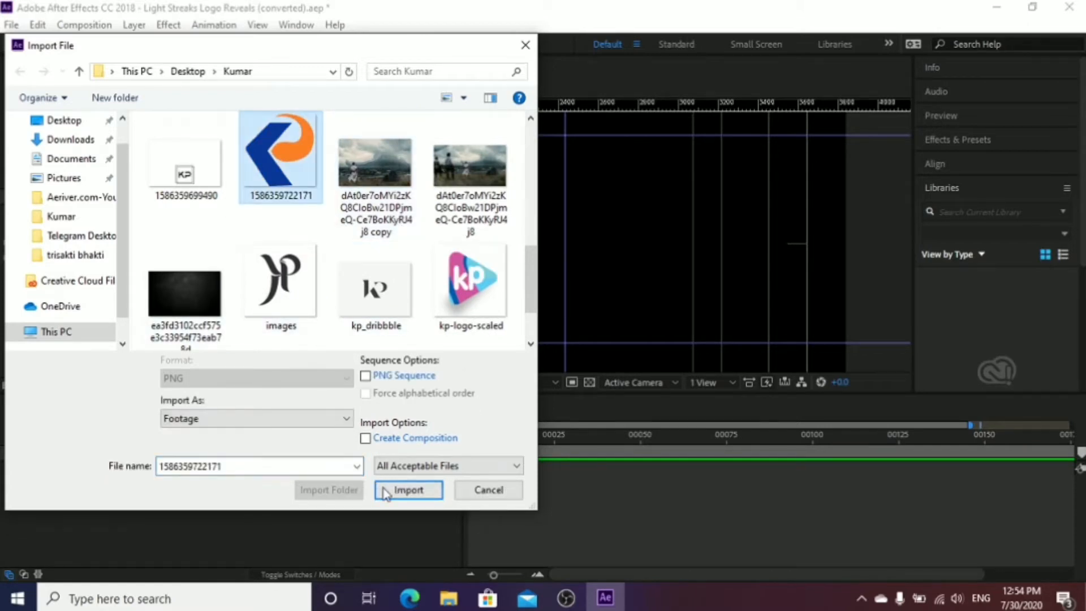
pyautogui.click(384, 488)
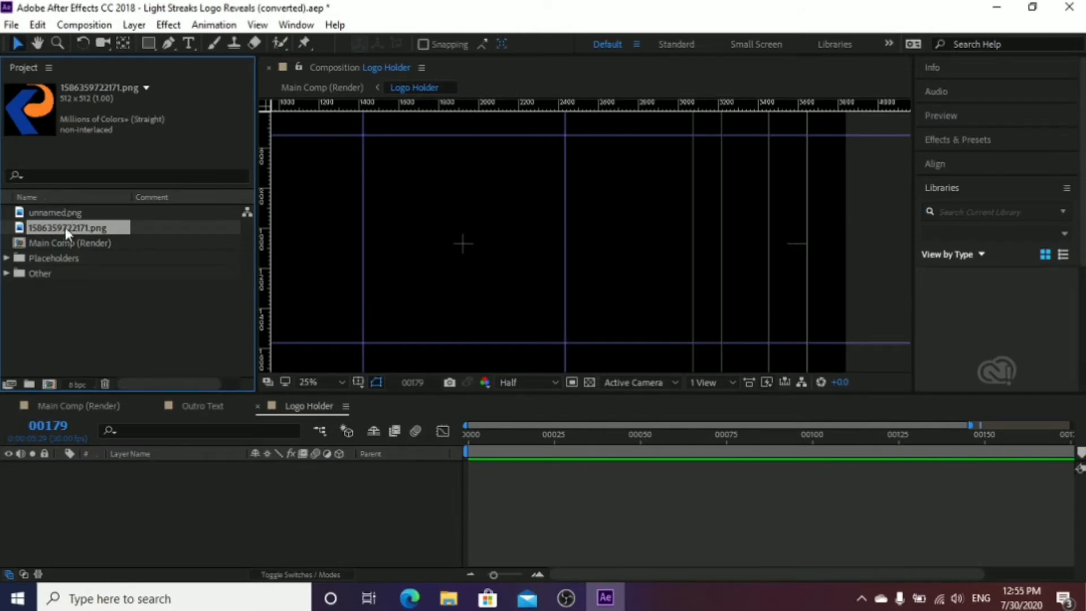
# Add 1586359722171.png to the Logo Holder composition at 200% scale and preview the logo reveal in Main Comp (Render).
pyautogui.moveTo(66, 228); pyautogui.dragTo(109, 483)
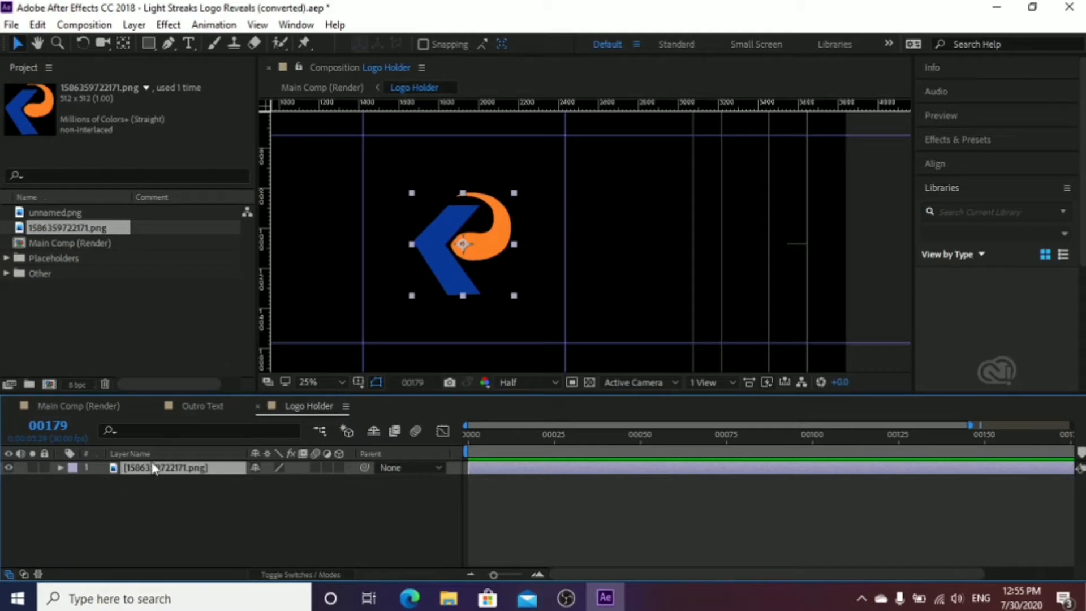
pyautogui.press('s')
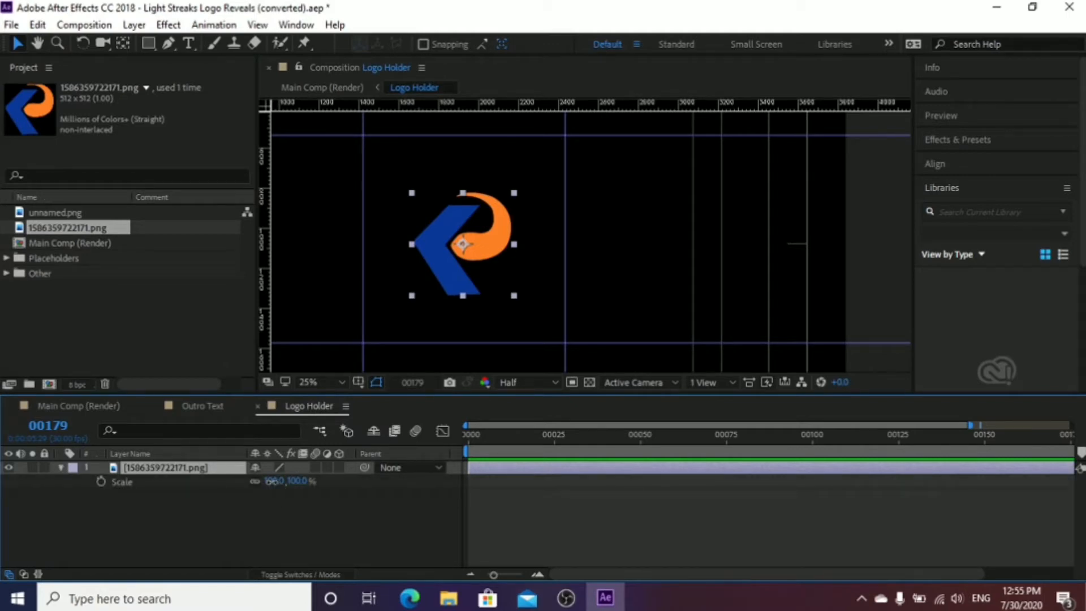
pyautogui.click(275, 481)
pyautogui.write('200')
pyautogui.press('Return')
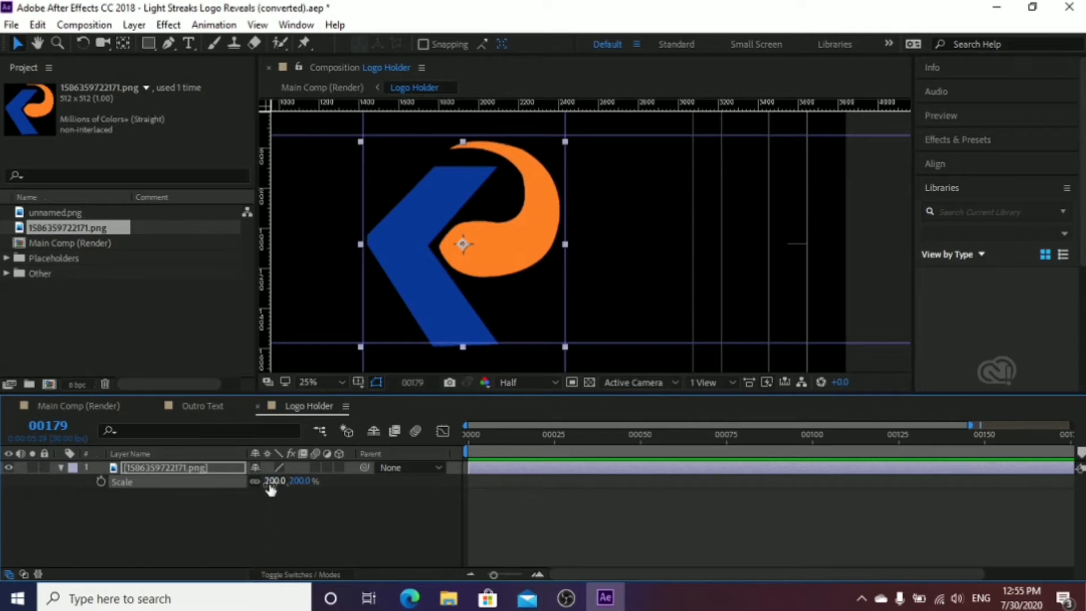
pyautogui.click(85, 404)
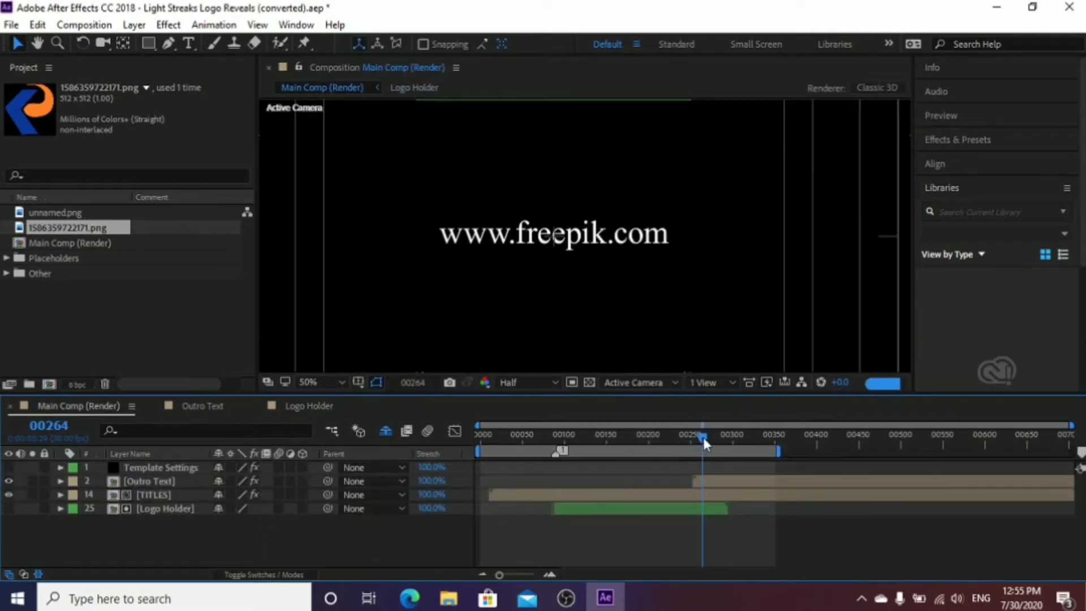
pyautogui.moveTo(704, 440); pyautogui.dragTo(664, 443)
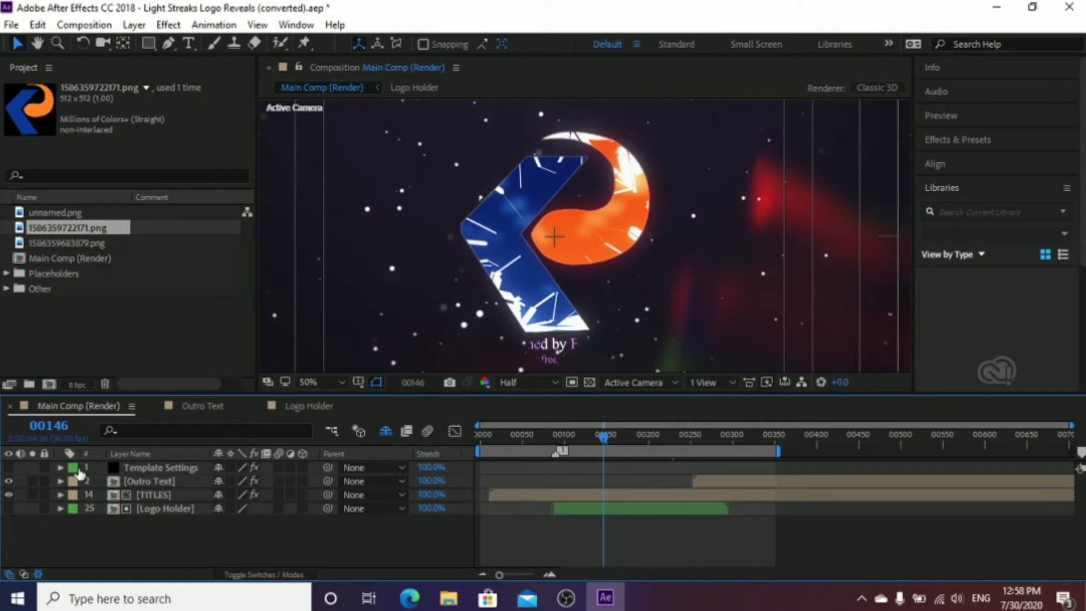
pyautogui.click(215, 408)
pyautogui.click(196, 457)
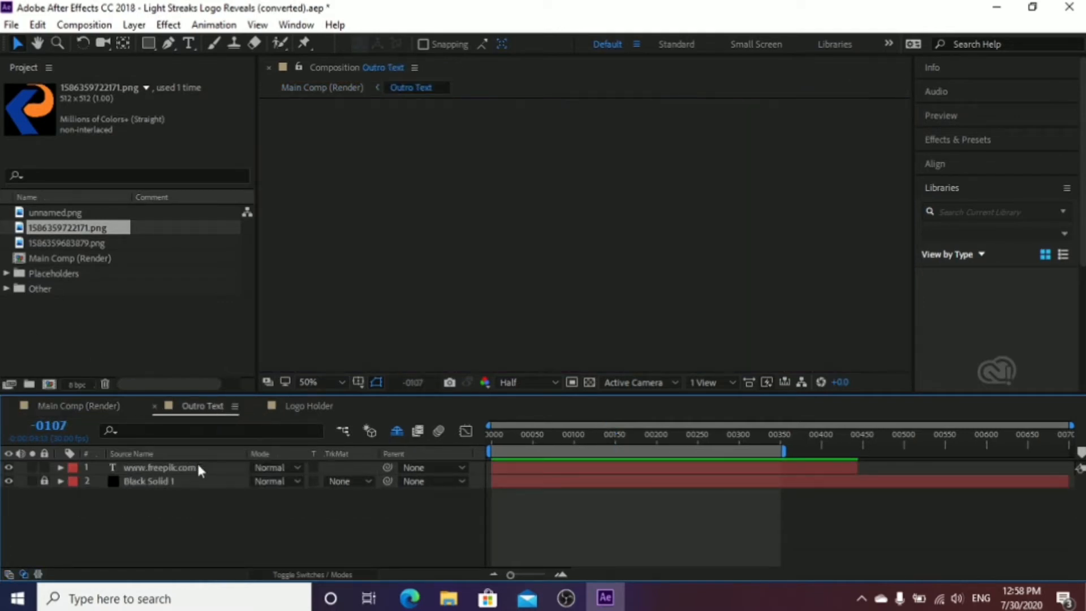
pyautogui.click(185, 471)
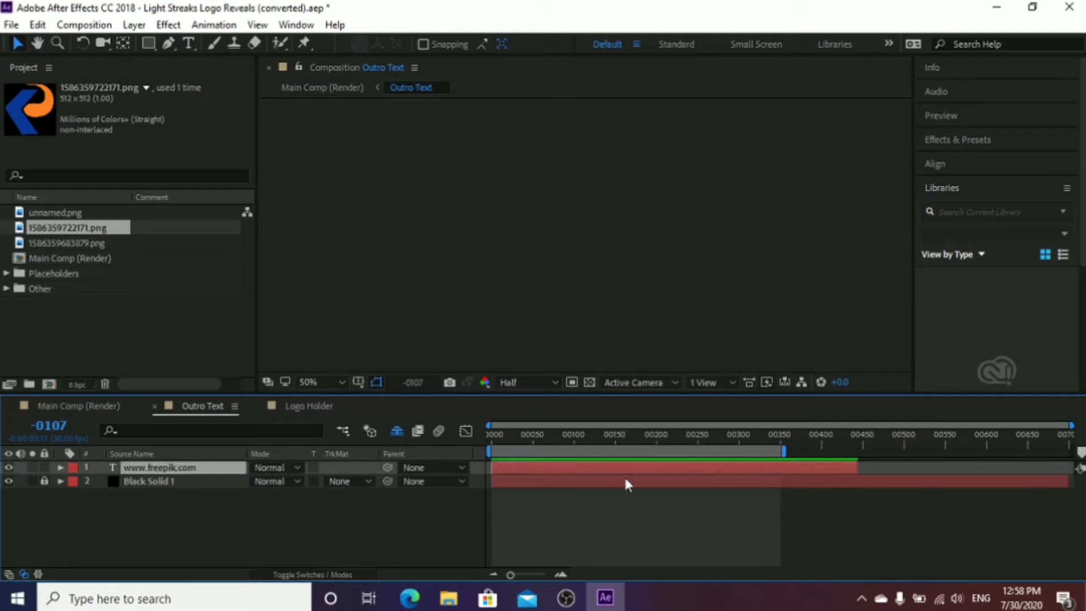
pyautogui.click(532, 450)
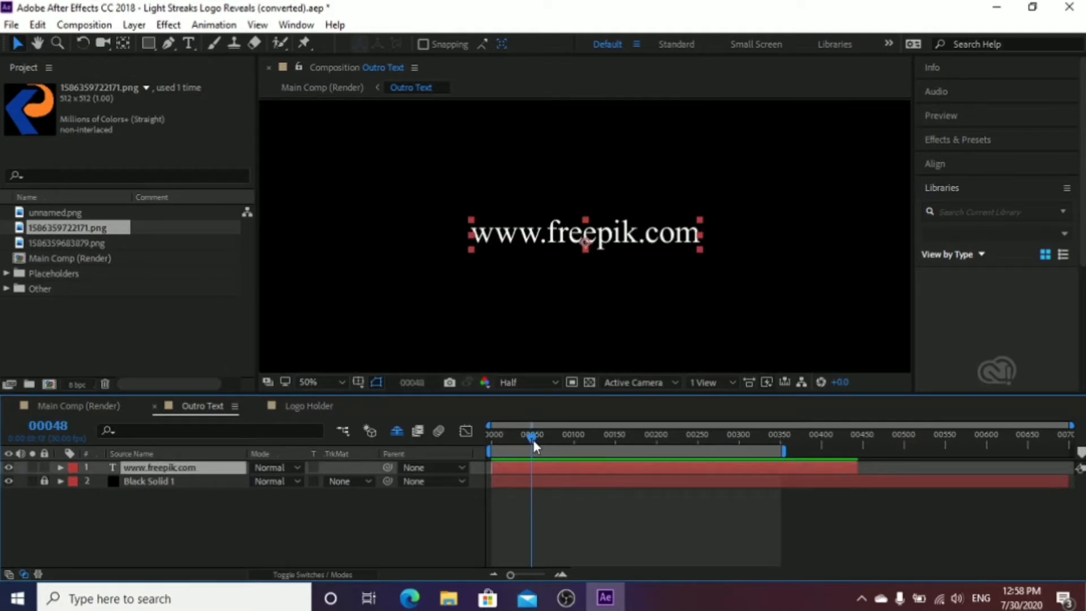
pyautogui.click(558, 238)
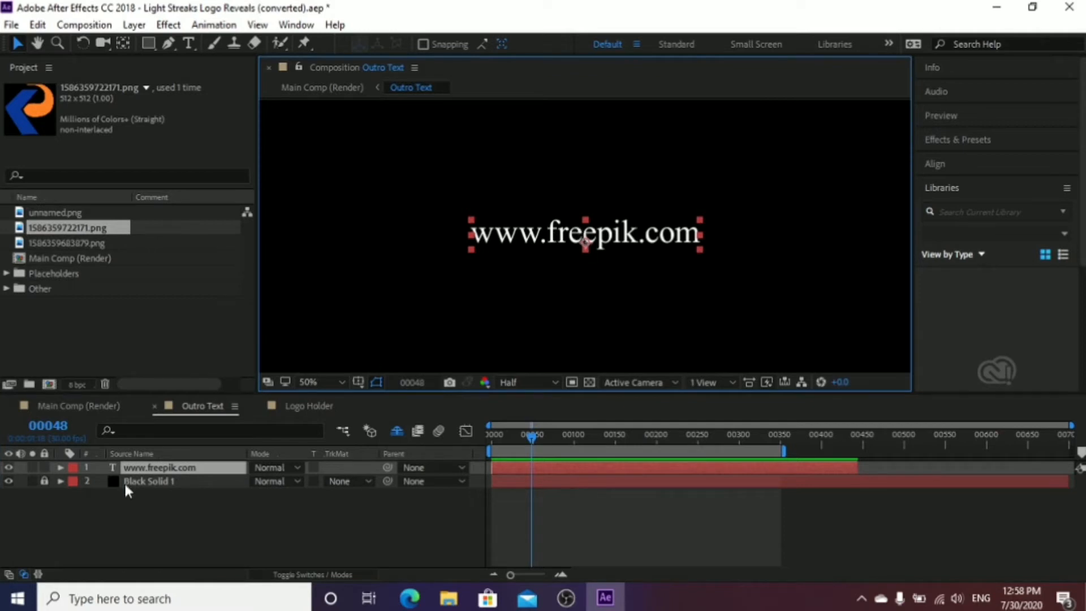
pyautogui.click(180, 475)
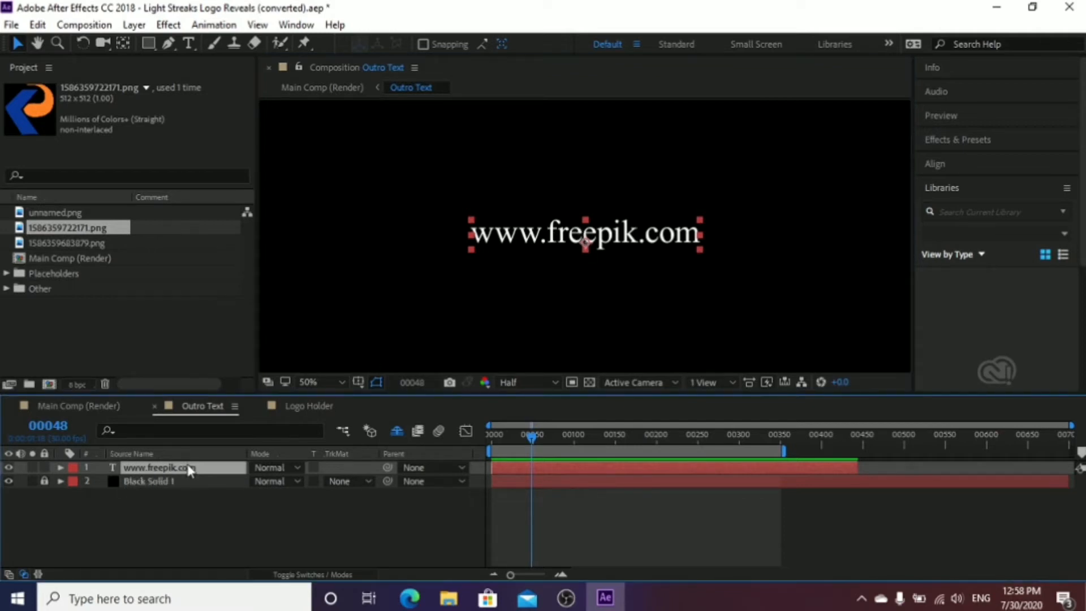
pyautogui.doubleClick(189, 470)
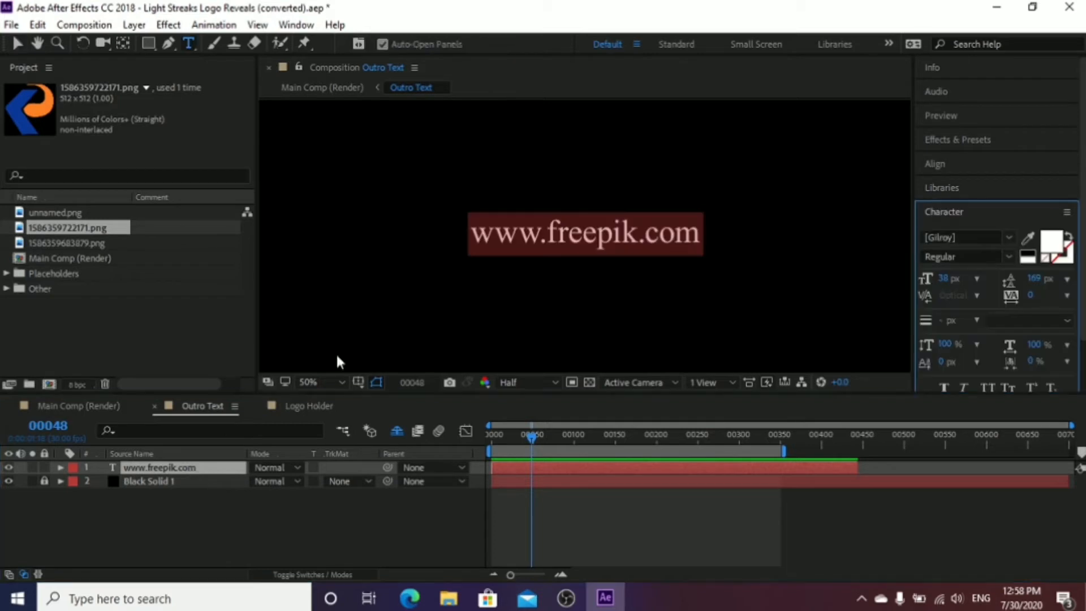
pyautogui.click(571, 245)
pyautogui.press('Right')
pyautogui.press('Right')
pyautogui.press('Right')
pyautogui.press('Right')
pyautogui.press('Right')
pyautogui.press('Right')
pyautogui.press('Right')
pyautogui.press('Right')
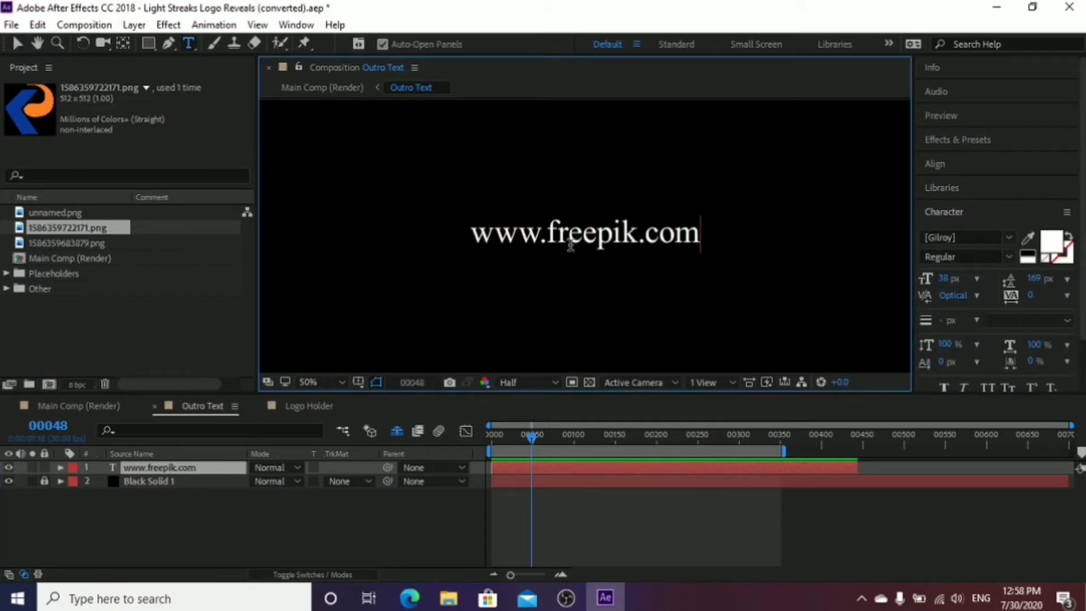
pyautogui.press('BackSpace')
pyautogui.press('BackSpace')
pyautogui.press('BackSpace')
pyautogui.press('BackSpace')
pyautogui.press('BackSpace')
pyautogui.press('BackSpace')
pyautogui.press('BackSpace')
pyautogui.press('BackSpace')
pyautogui.press('BackSpace')
pyautogui.press('BackSpace')
pyautogui.press('BackSpace')
pyautogui.press('BackSpace')
pyautogui.press('BackSpace')
pyautogui.press('BackSpace')
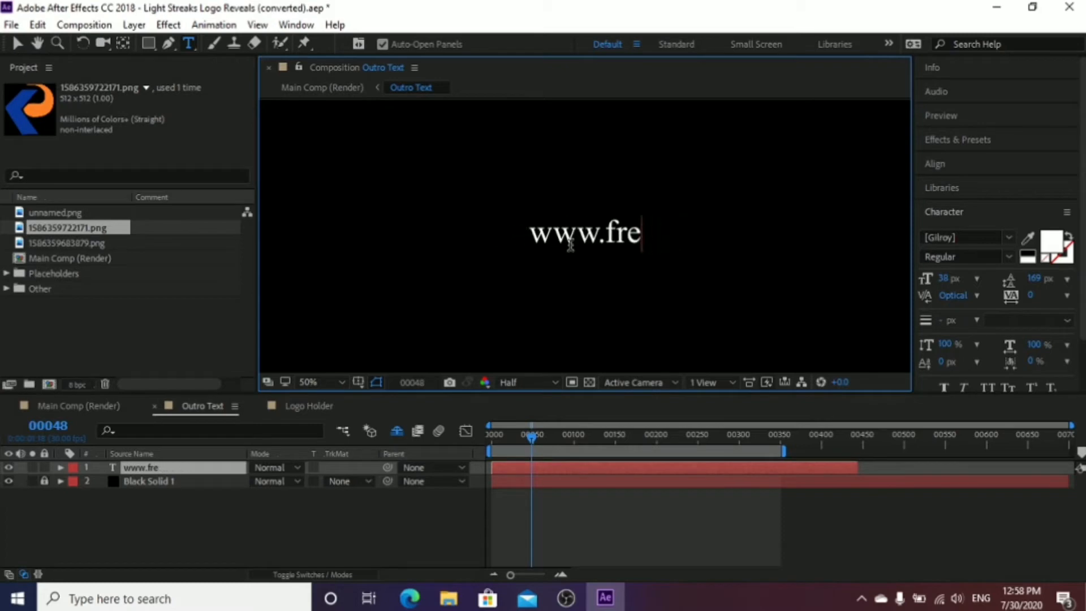
pyautogui.press('BackSpace')
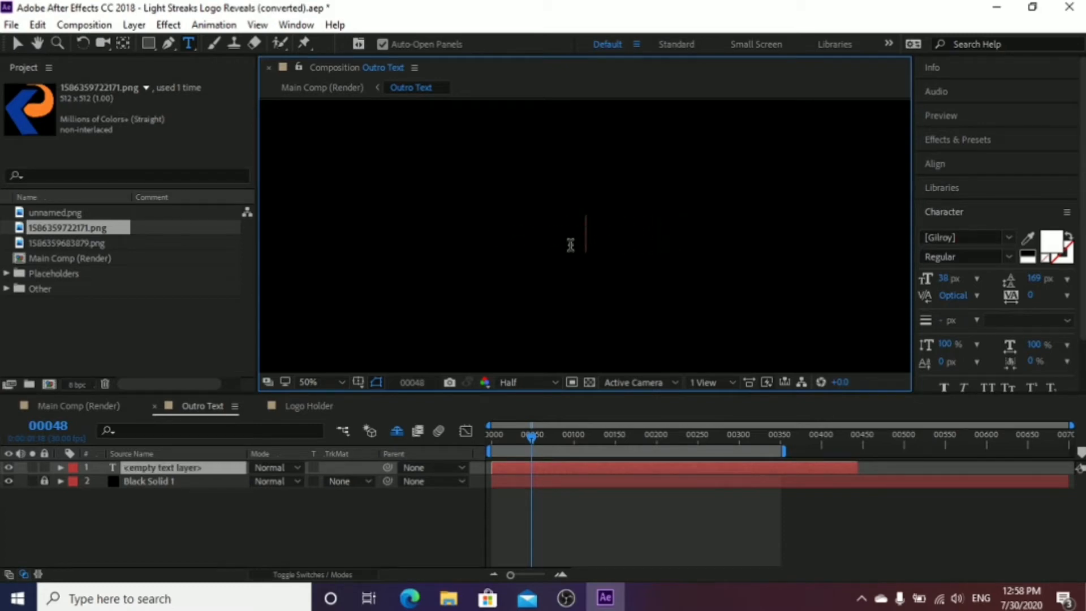
pyautogui.write('Kumar ')
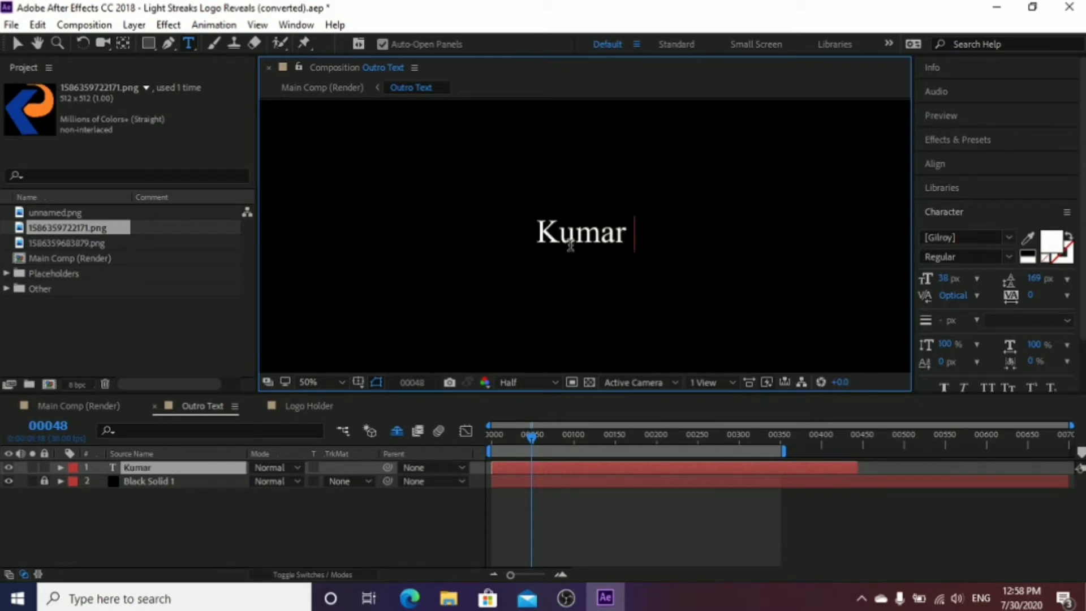
pyautogui.write('Pada')
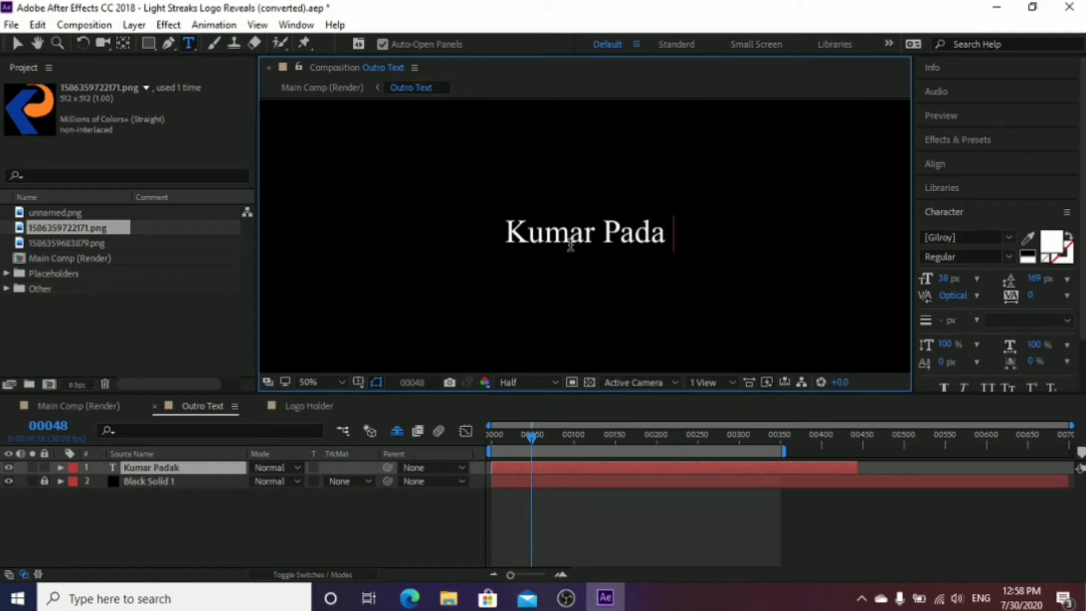
pyautogui.write('kantla')
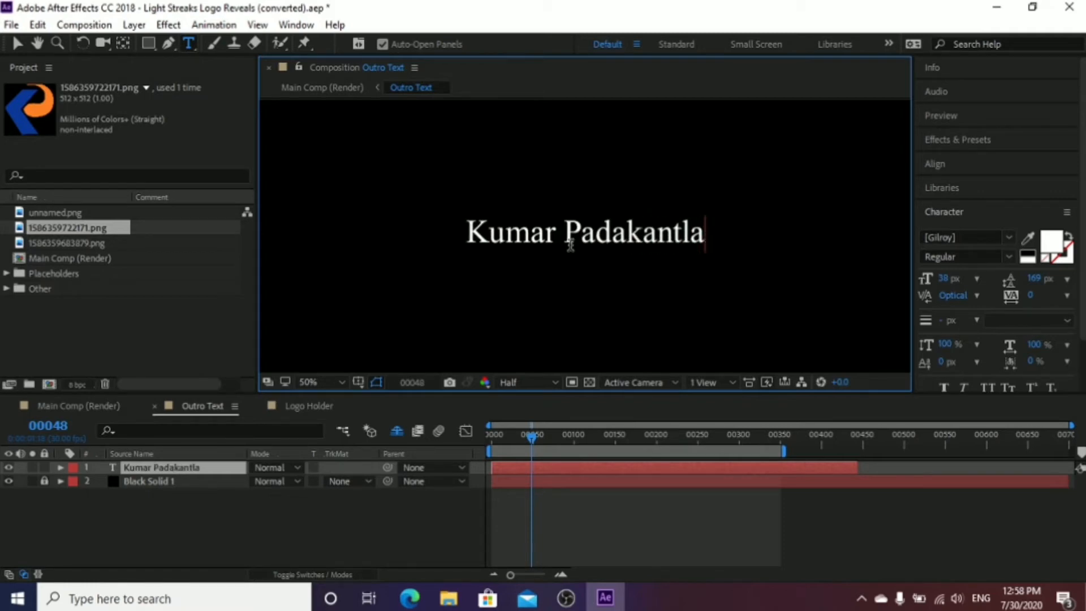
# Check the outro text in Main Comp (Render) at frame 301 and open the TITLES composition from the Placeholders folder.
pyautogui.click(70, 404)
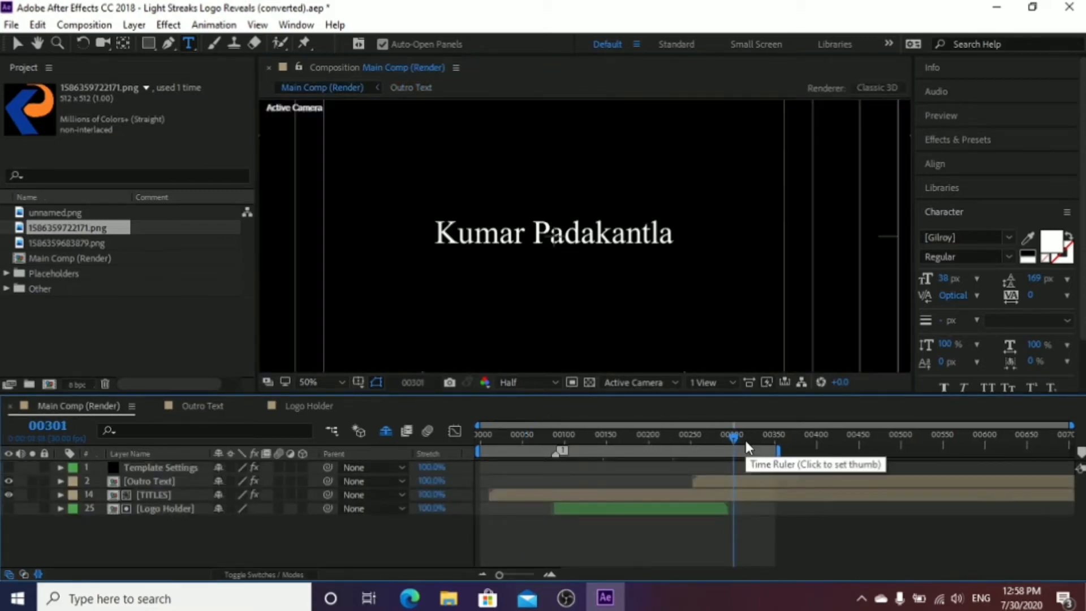
pyautogui.click(158, 496)
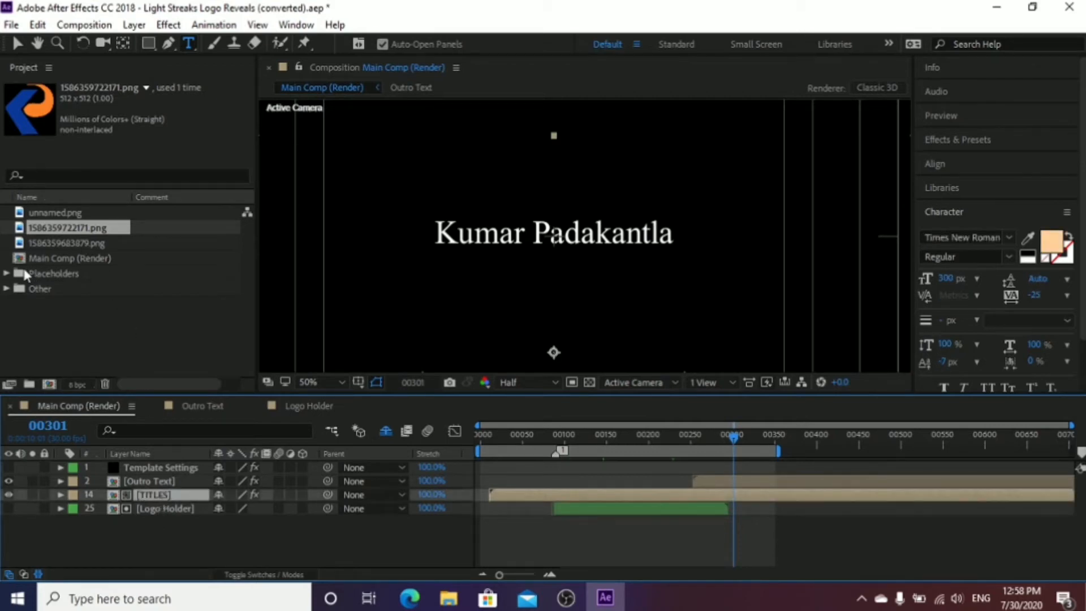
pyautogui.click(6, 273)
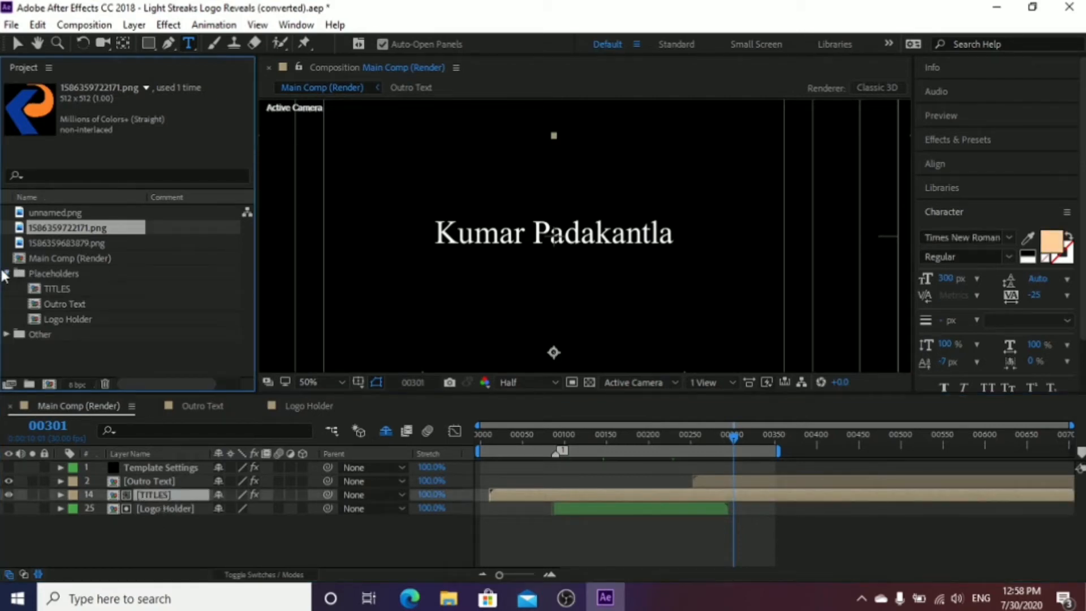
pyautogui.doubleClick(66, 287)
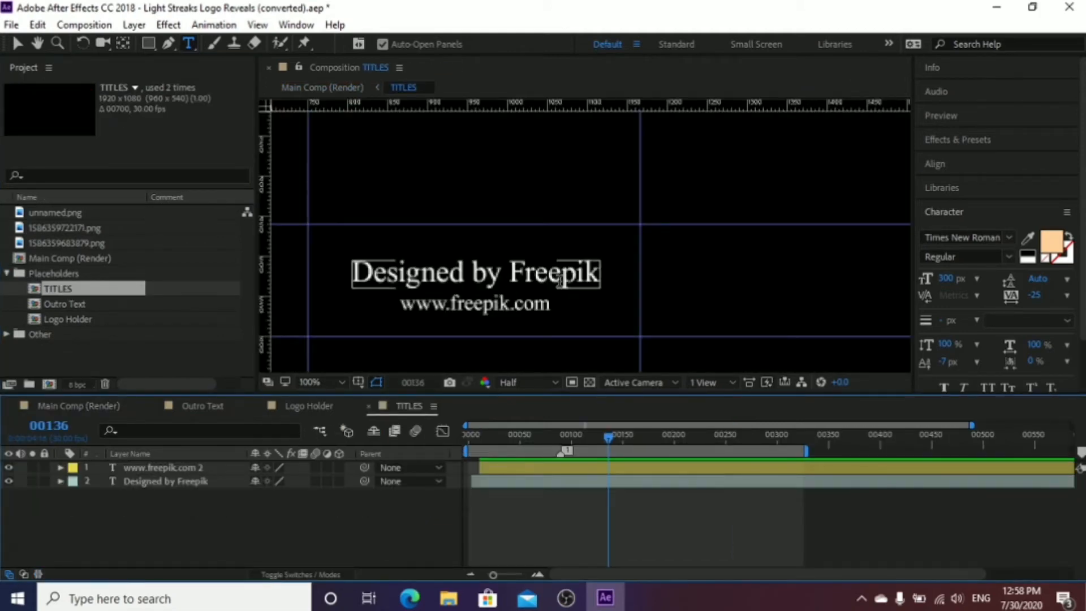
# Replace the Designed by Freepik text in the TITLES composition with the person's full name.
pyautogui.click(560, 280)
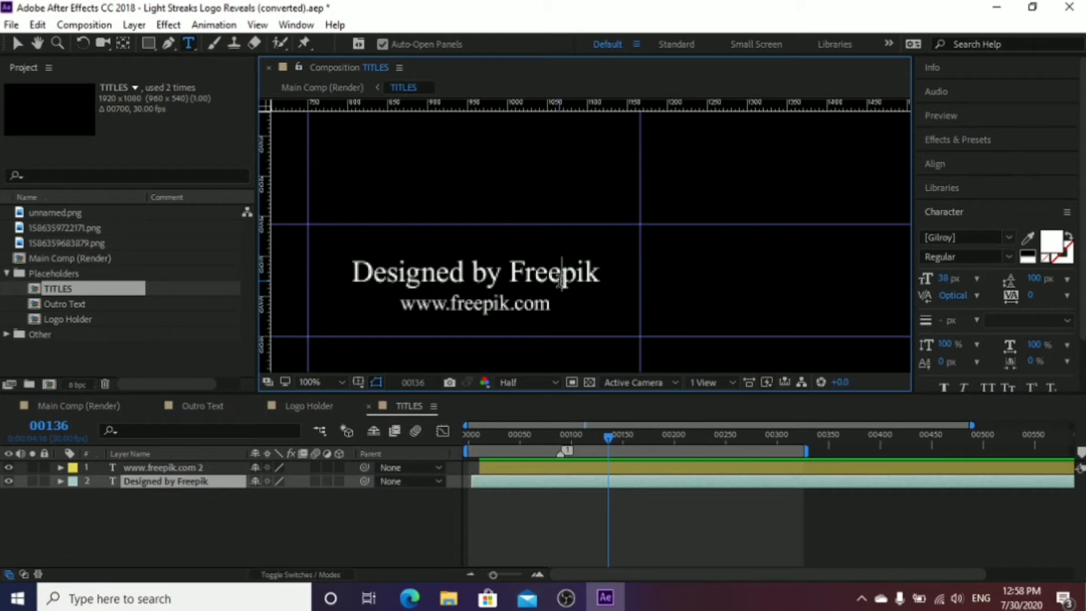
pyautogui.click(600, 275)
pyautogui.press('BackSpace')
pyautogui.press('BackSpace')
pyautogui.press('BackSpace')
pyautogui.press('BackSpace')
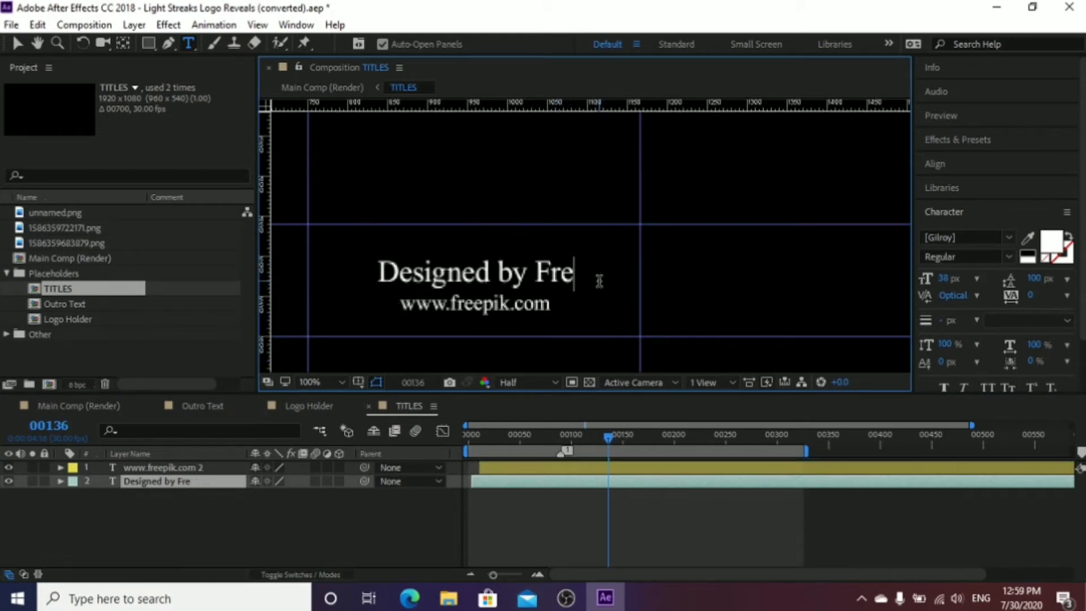
pyautogui.press('BackSpace')
pyautogui.press('BackSpace')
pyautogui.press('BackSpace')
pyautogui.press('BackSpace')
pyautogui.press('BackSpace')
pyautogui.press('BackSpace')
pyautogui.press('BackSpace')
pyautogui.press('BackSpace')
pyautogui.press('BackSpace')
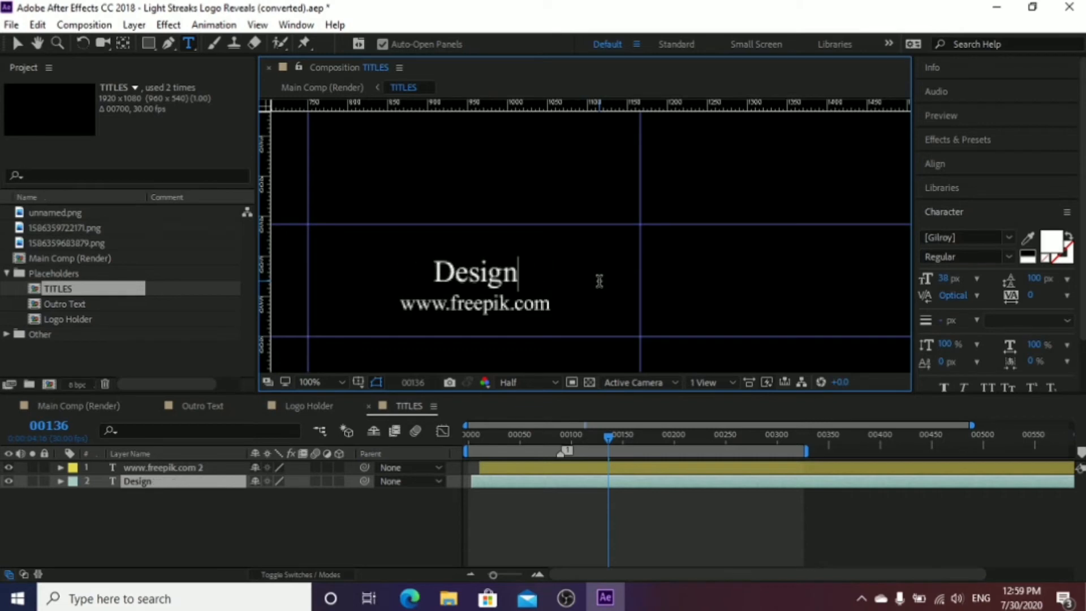
pyautogui.press('BackSpace')
pyautogui.press('BackSpace')
pyautogui.press('BackSpace')
pyautogui.press('BackSpace')
pyautogui.press('BackSpace')
pyautogui.press('BackSpace')
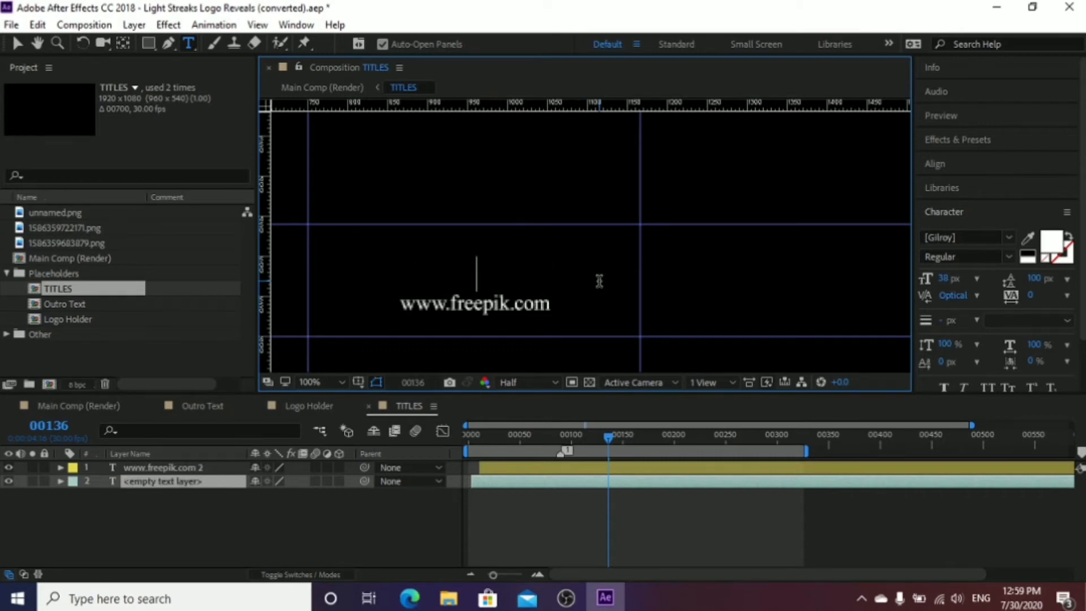
pyautogui.write('Kum')
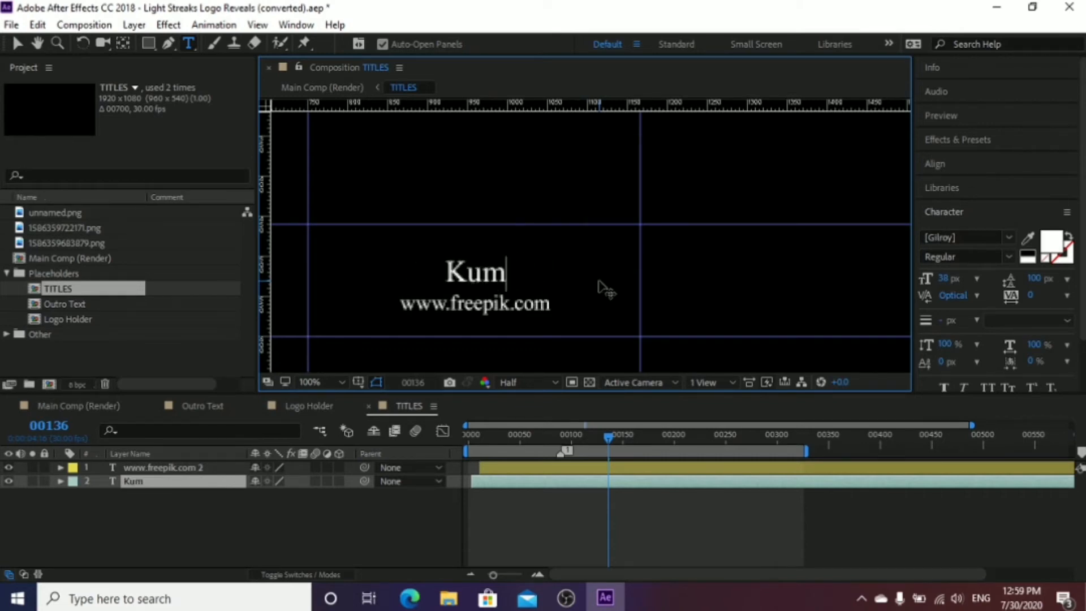
pyautogui.write('ar pad')
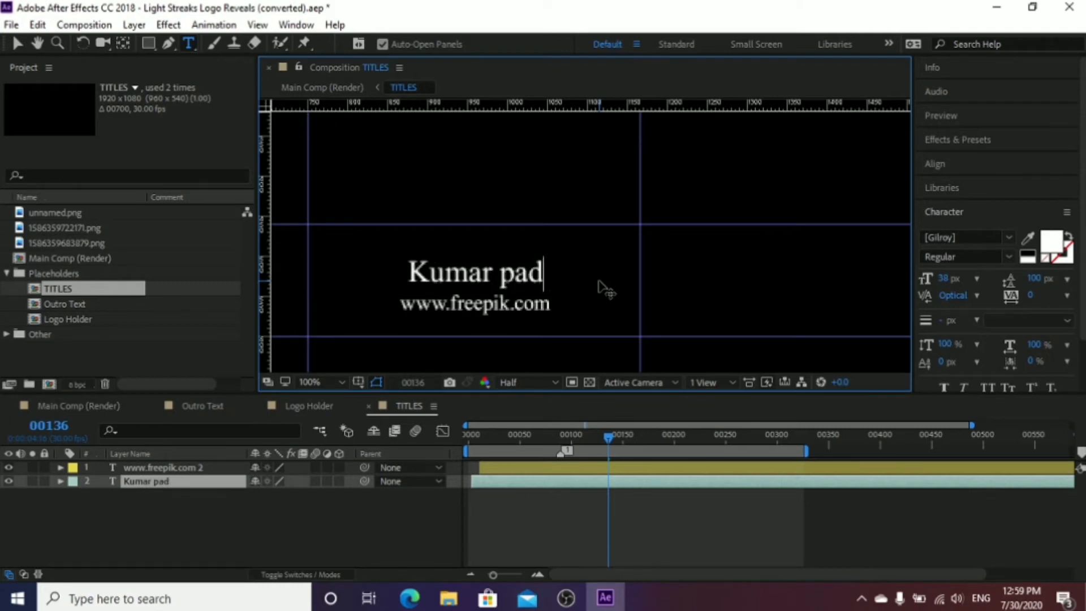
pyautogui.press('BackSpace')
pyautogui.press('BackSpace')
pyautogui.press('BackSpace')
pyautogui.write('Pad')
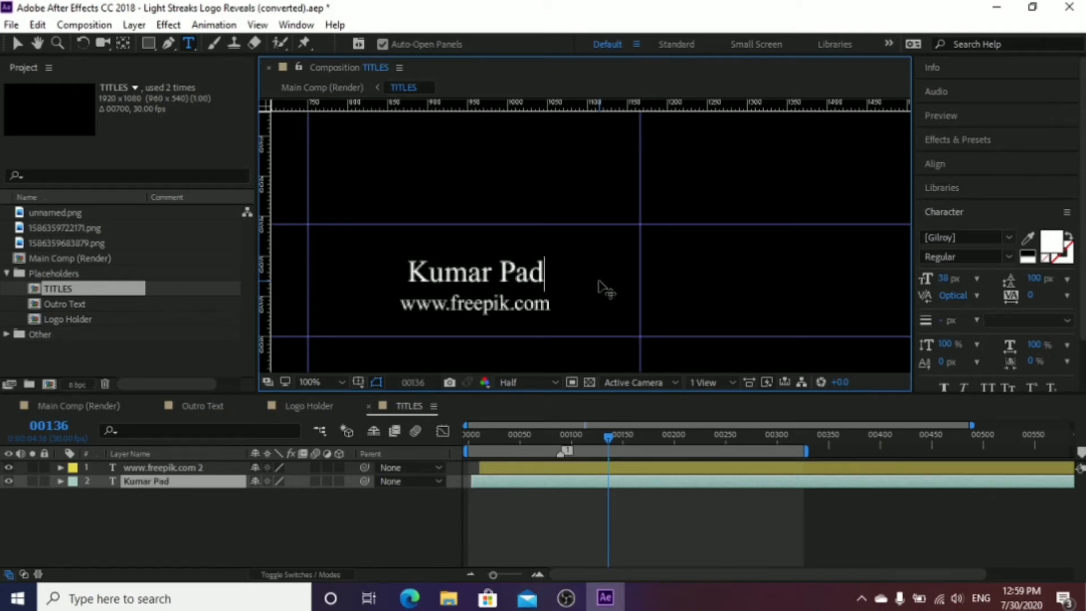
pyautogui.write('akantla')
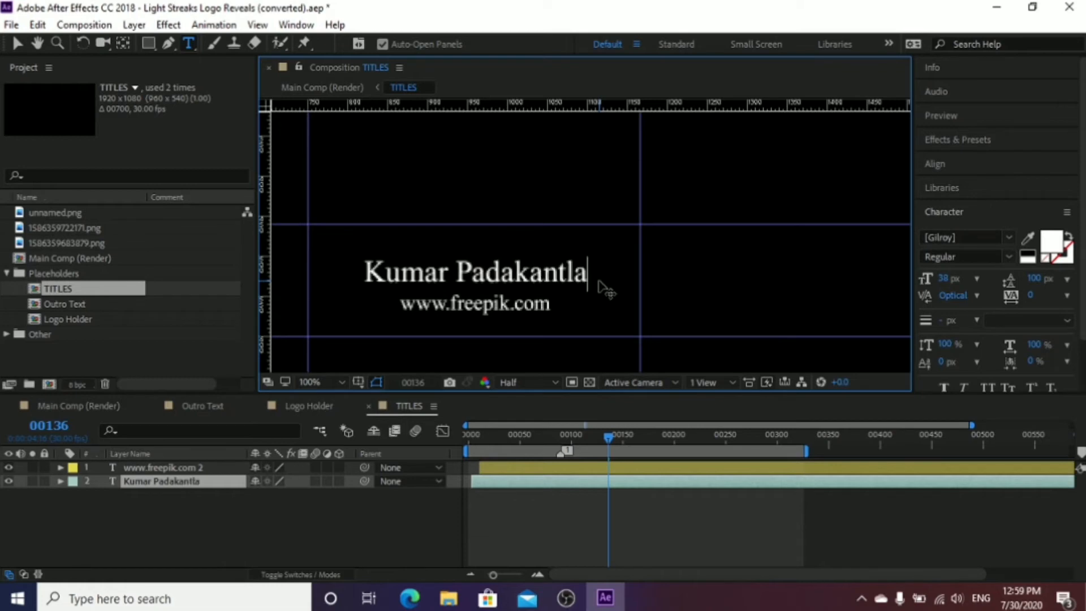
pyautogui.press('Left')
pyautogui.press('Left')
pyautogui.press('Left')
pyautogui.press('Left')
pyautogui.press('Left')
pyautogui.press('Left')
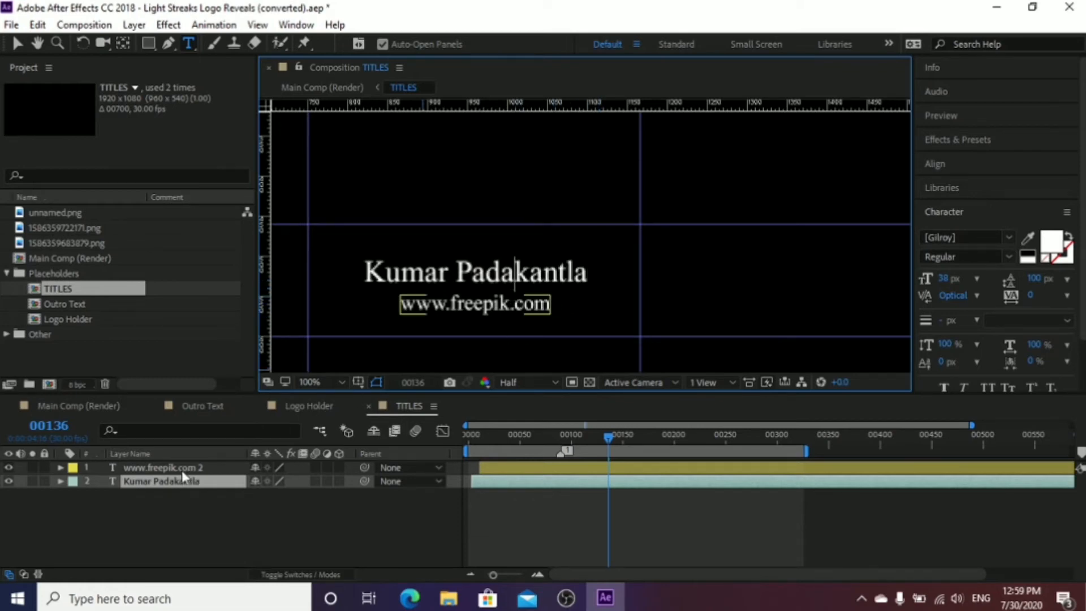
pyautogui.click(169, 468)
pyautogui.click(512, 303)
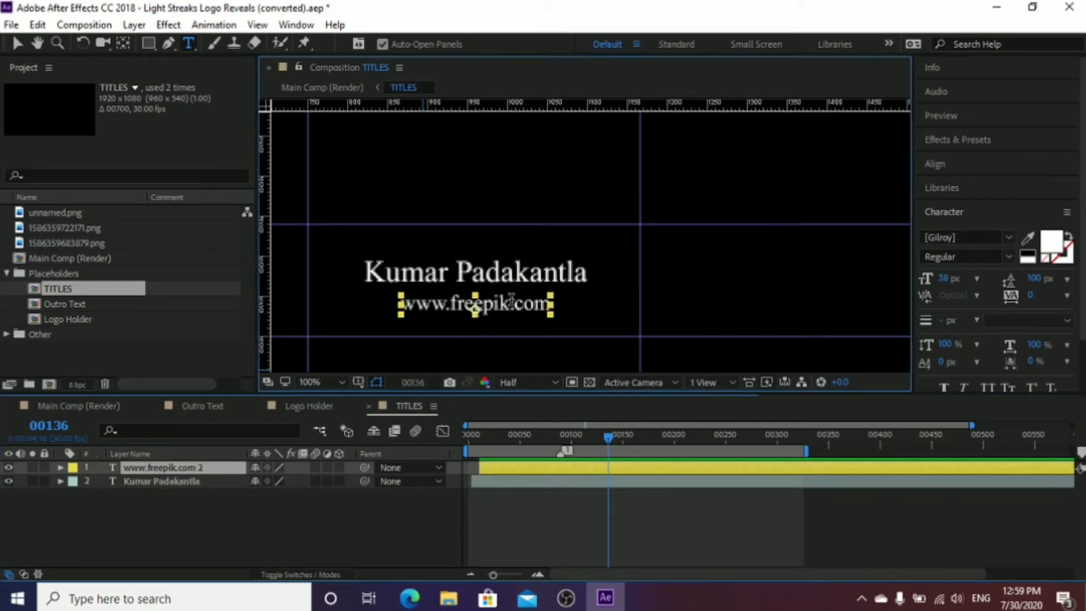
pyautogui.press('Right')
pyautogui.press('Right')
pyautogui.press('Right')
pyautogui.press('Right')
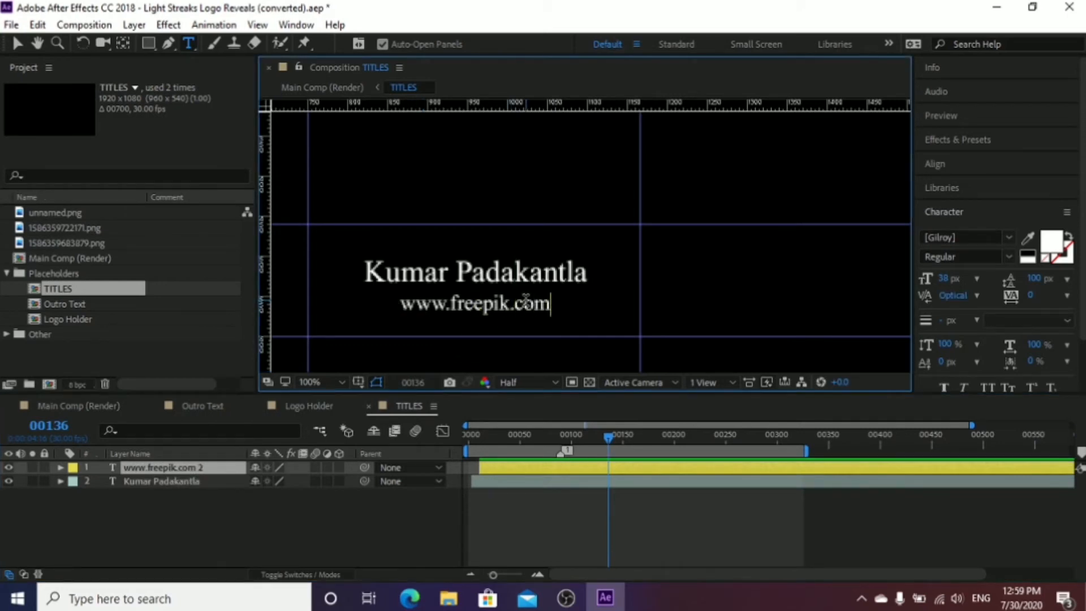
pyautogui.press('BackSpace')
pyautogui.press('BackSpace')
pyautogui.press('BackSpace')
pyautogui.press('BackSpace')
pyautogui.press('BackSpace')
pyautogui.press('BackSpace')
pyautogui.press('BackSpace')
pyautogui.press('BackSpace')
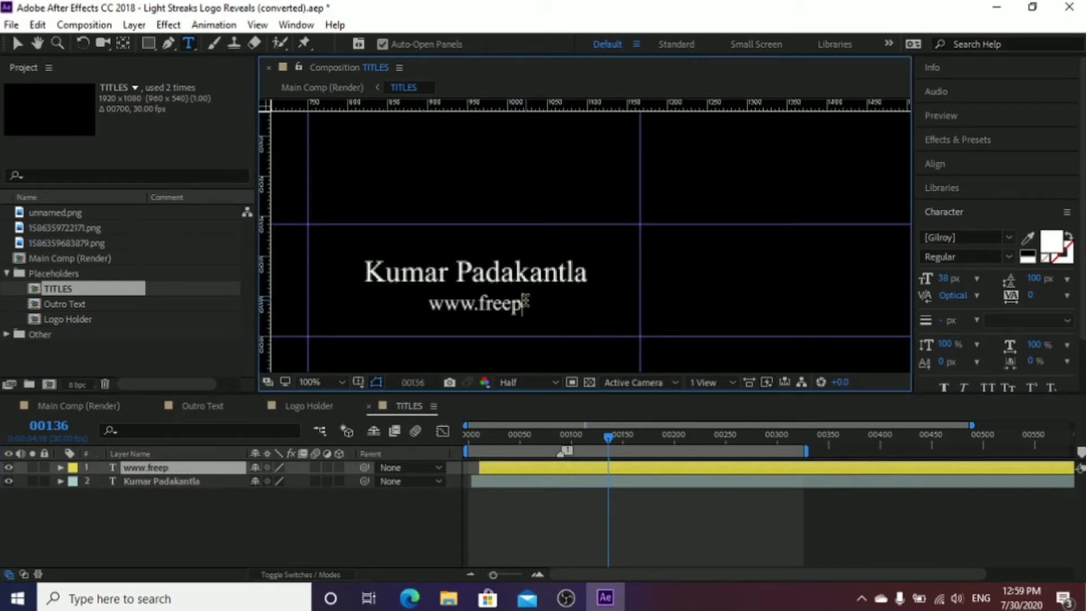
pyautogui.press('BackSpace')
pyautogui.press('BackSpace')
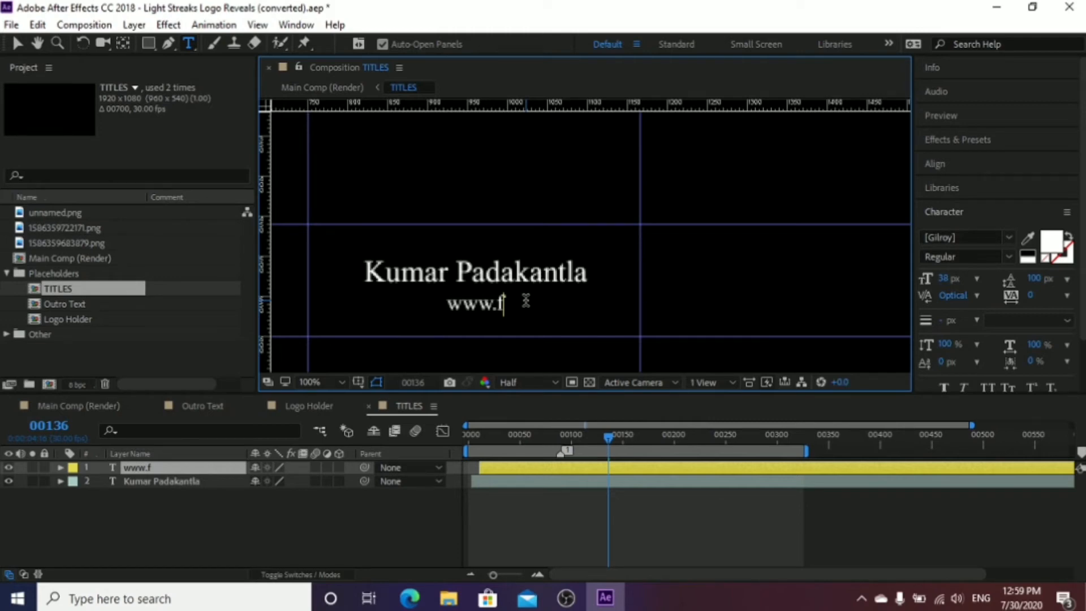
pyautogui.press('BackSpace')
pyautogui.write('y')
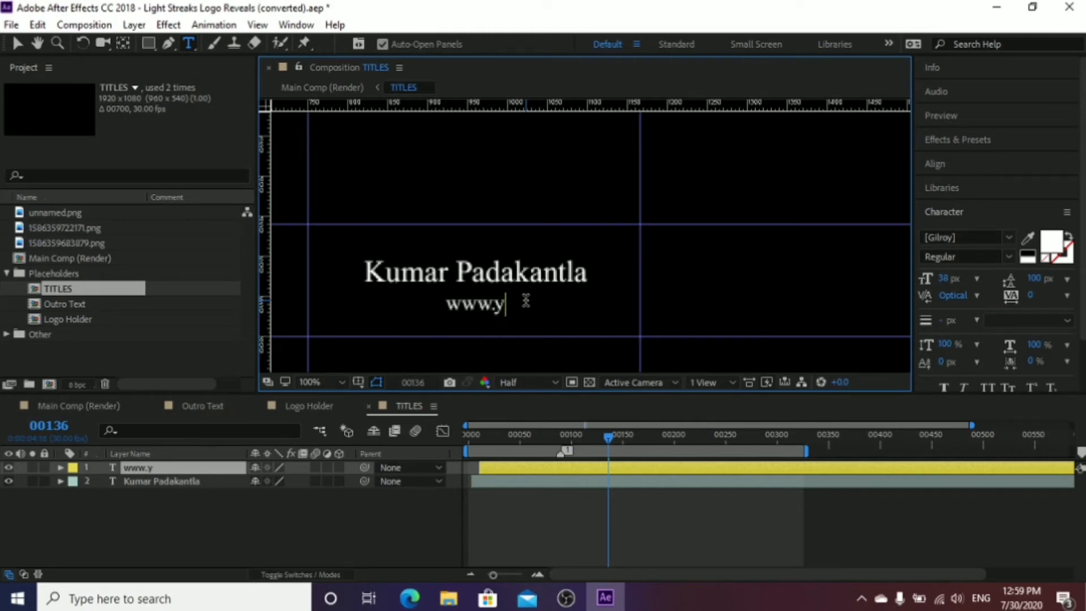
pyautogui.write('outub')
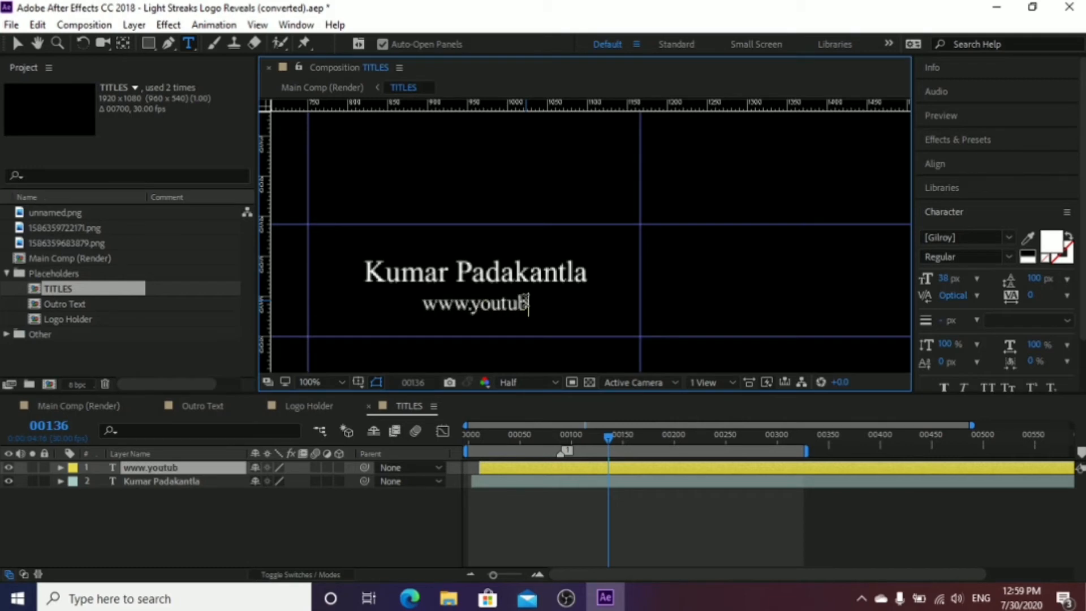
pyautogui.write('e.')
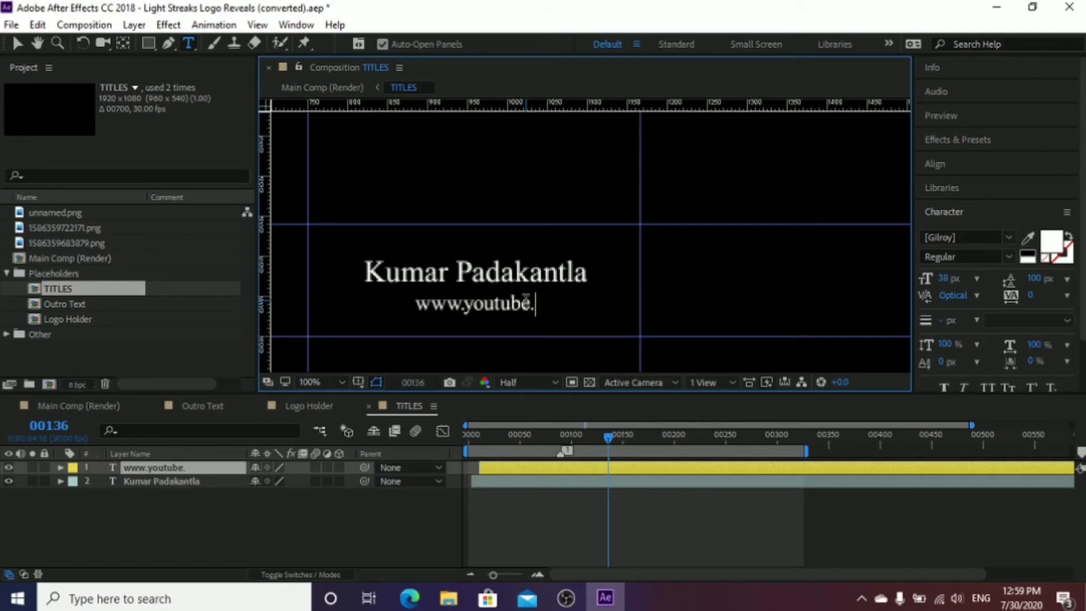
pyautogui.write('com')
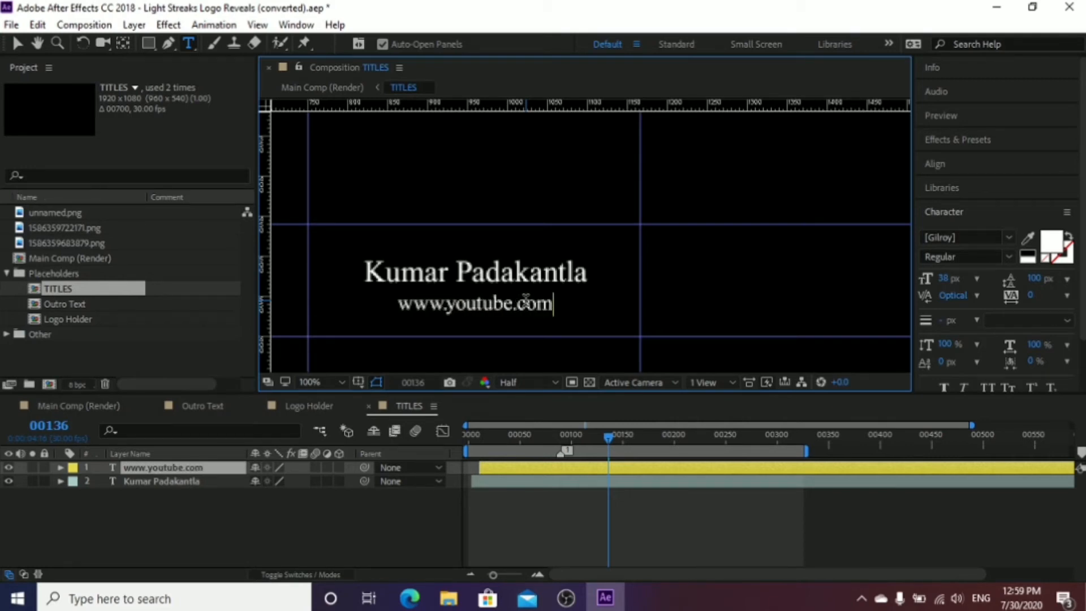
pyautogui.write('/')
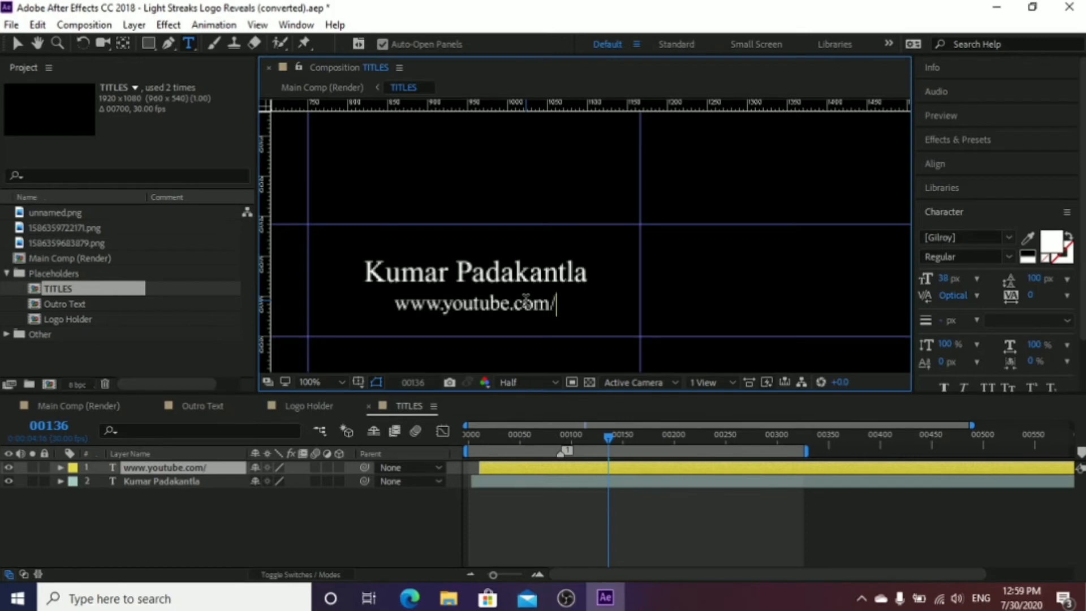
pyautogui.write('kumar ')
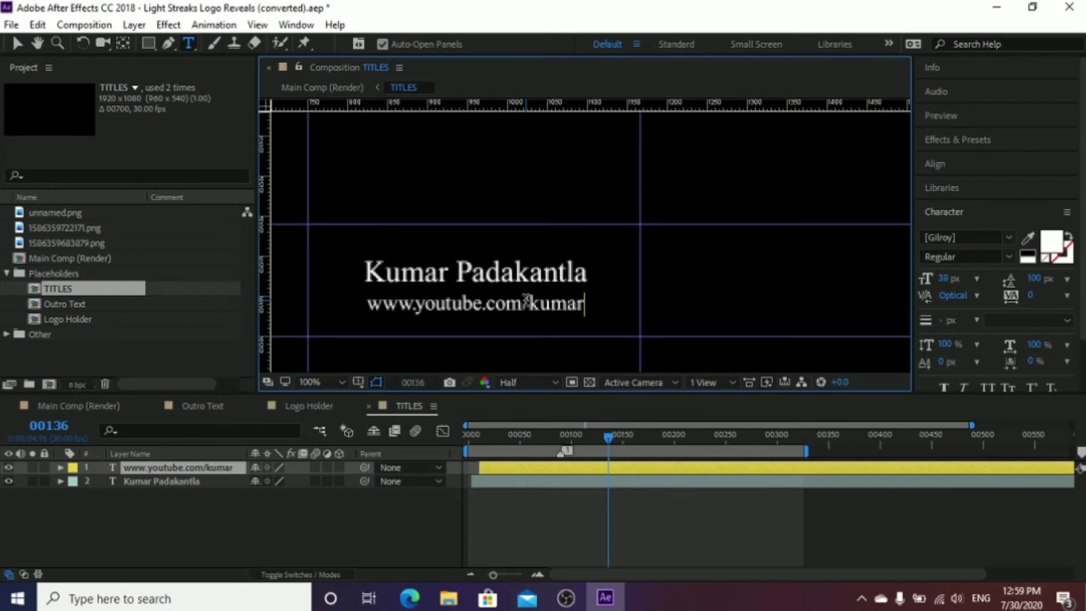
pyautogui.write('pada')
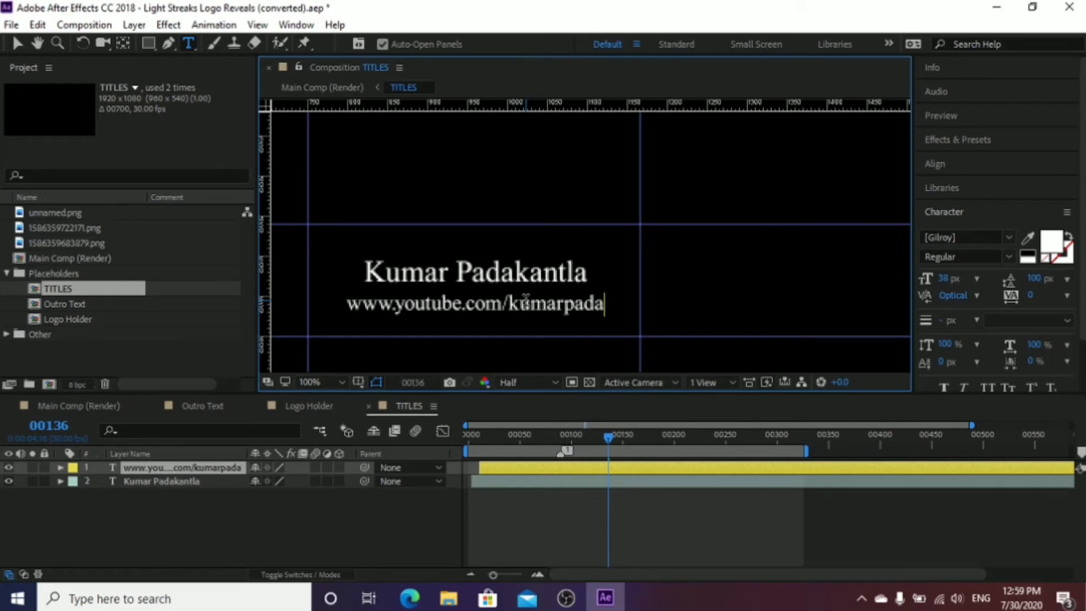
pyautogui.write('kantl')
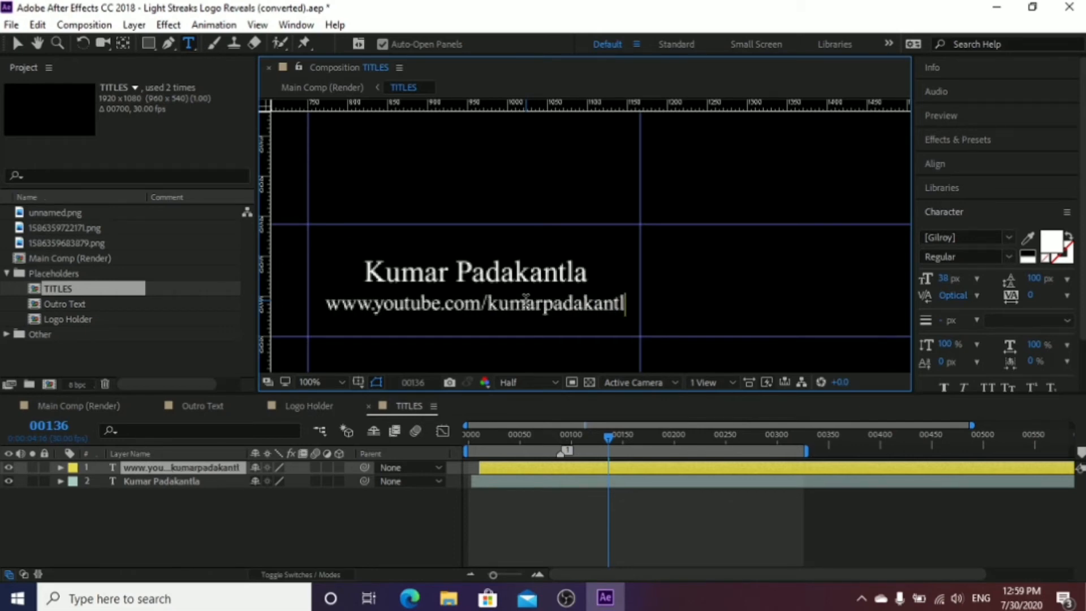
pyautogui.write('a')
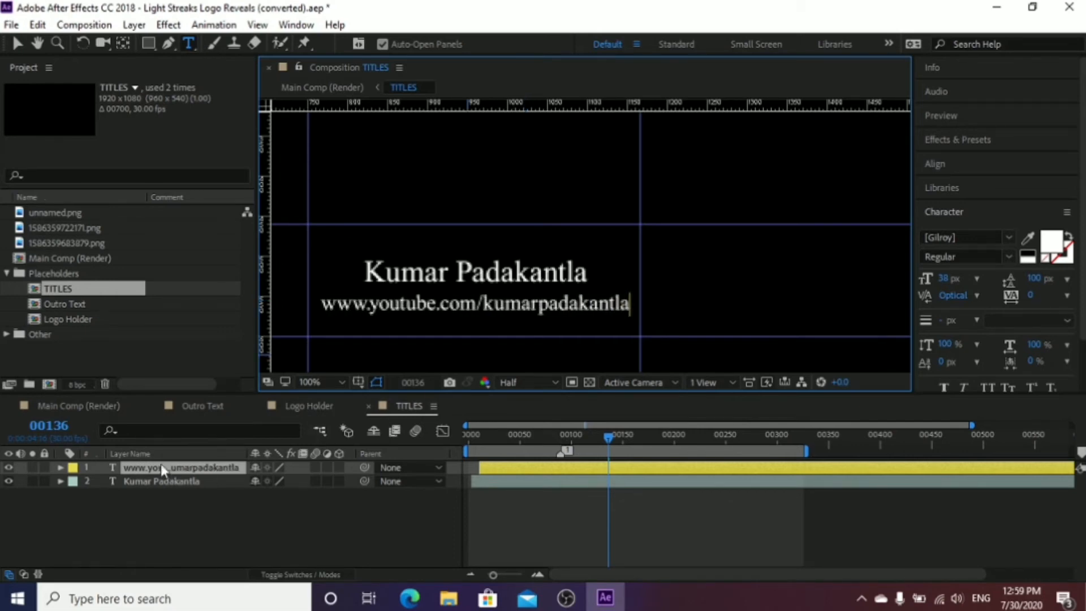
# Check the name layer in the Outro Text composition by hiding it and showing it again.
pyautogui.click(194, 411)
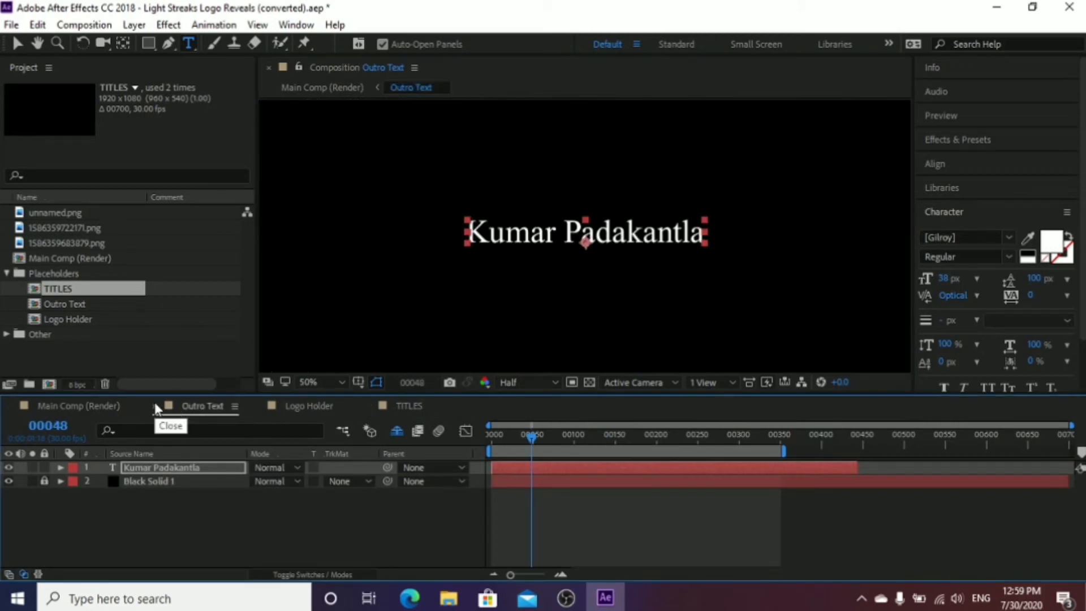
pyautogui.click(9, 469)
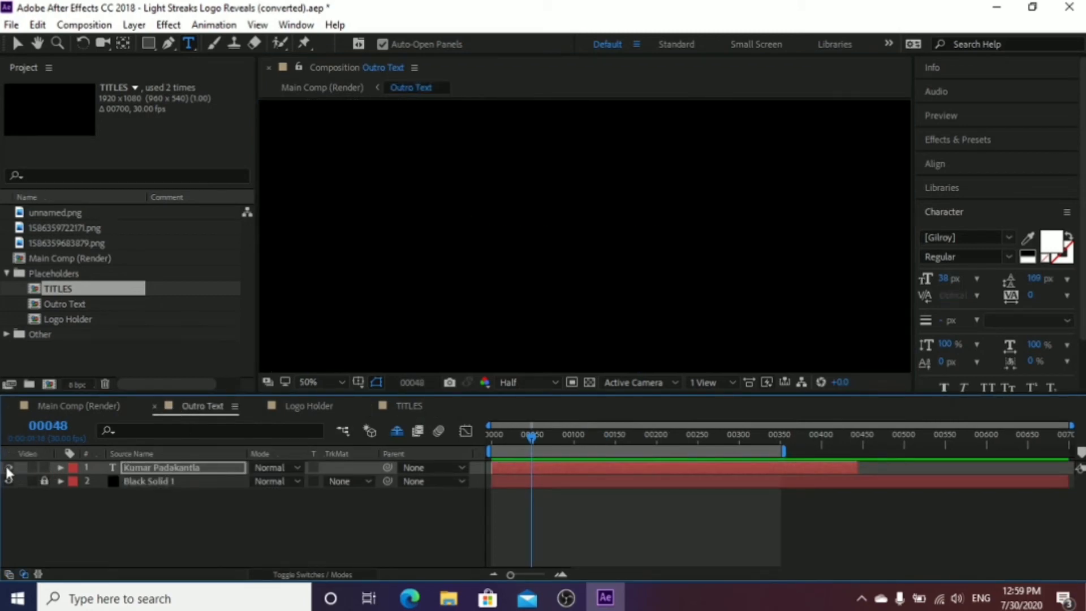
pyautogui.click(8, 469)
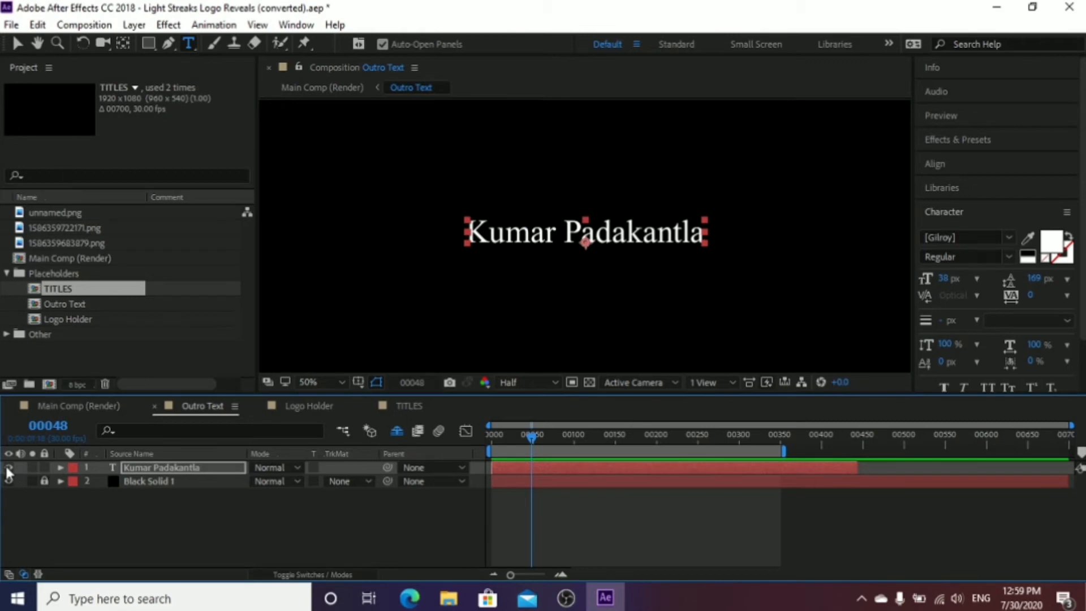
# Scrub through Main Comp (Render) from frame 96 past frame 213 to check the new titles below the logo.
pyautogui.click(69, 412)
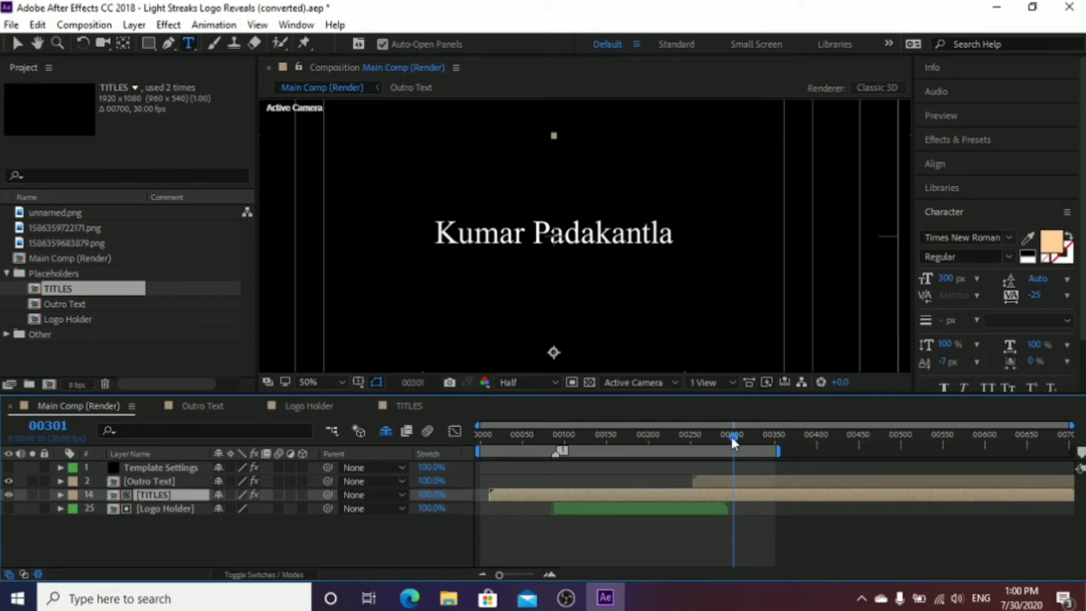
pyautogui.moveTo(732, 436); pyautogui.dragTo(560, 474)
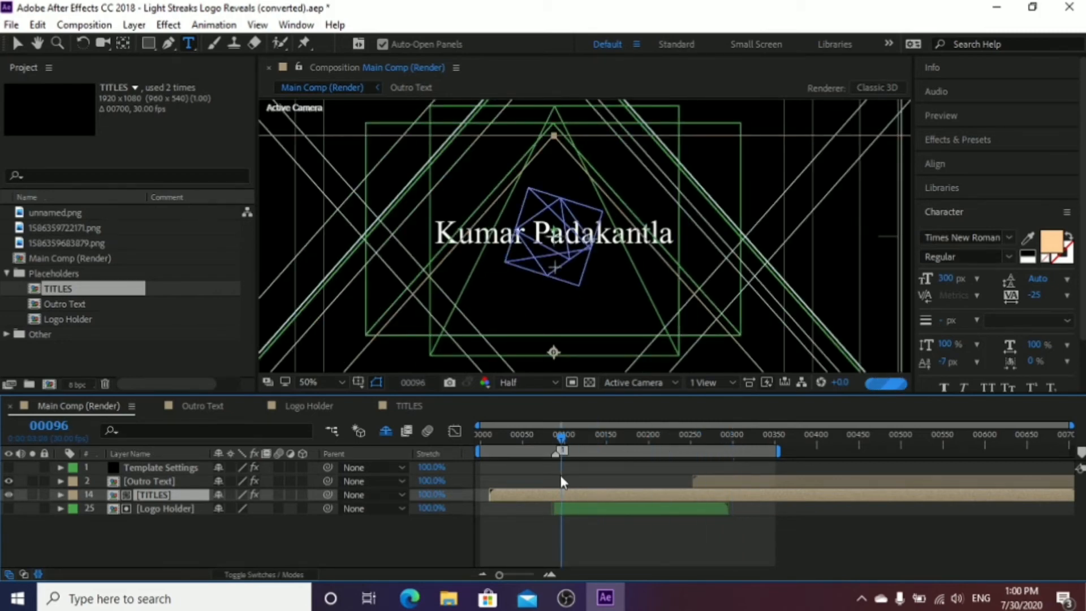
pyautogui.moveTo(560, 474)
pyautogui.mouseDown()
pyautogui.moveTo(616, 467)
pyautogui.moveTo(620, 477)
pyautogui.mouseUp()
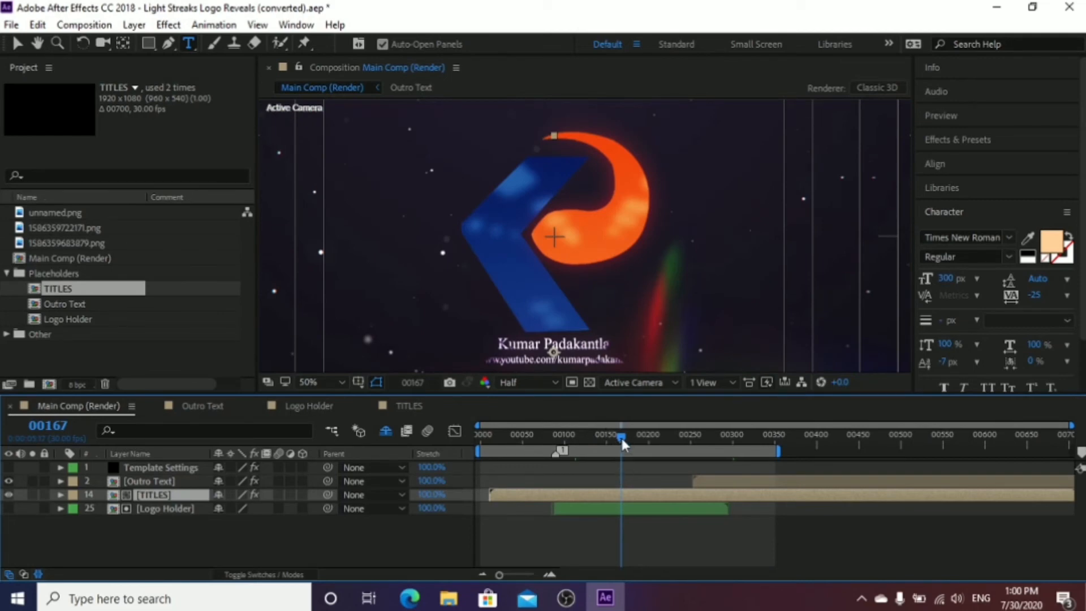
pyautogui.moveTo(622, 438); pyautogui.dragTo(660, 452)
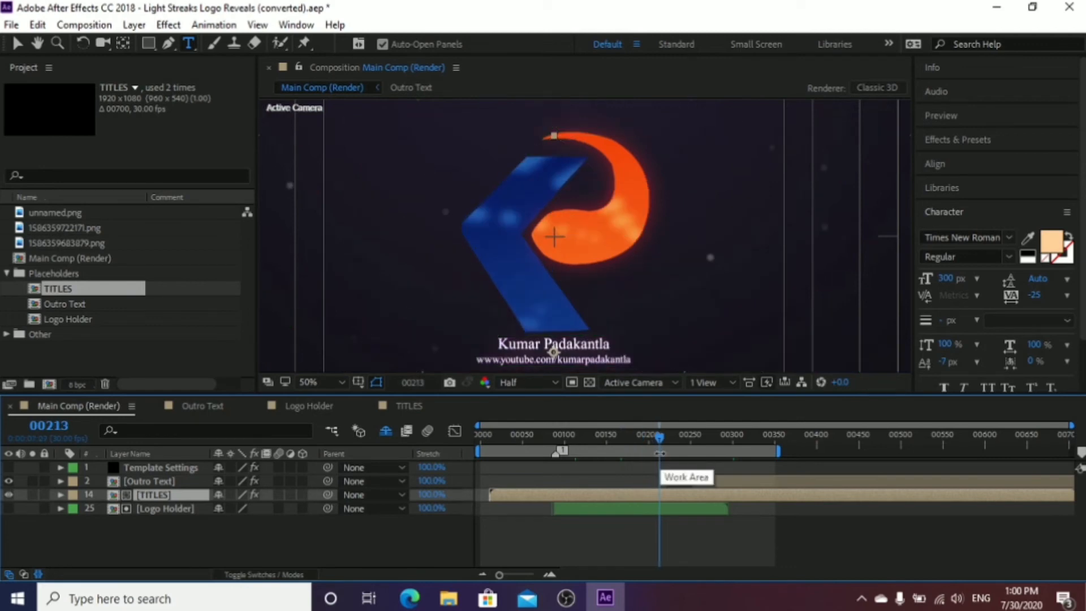
pyautogui.moveTo(659, 453); pyautogui.dragTo(699, 460)
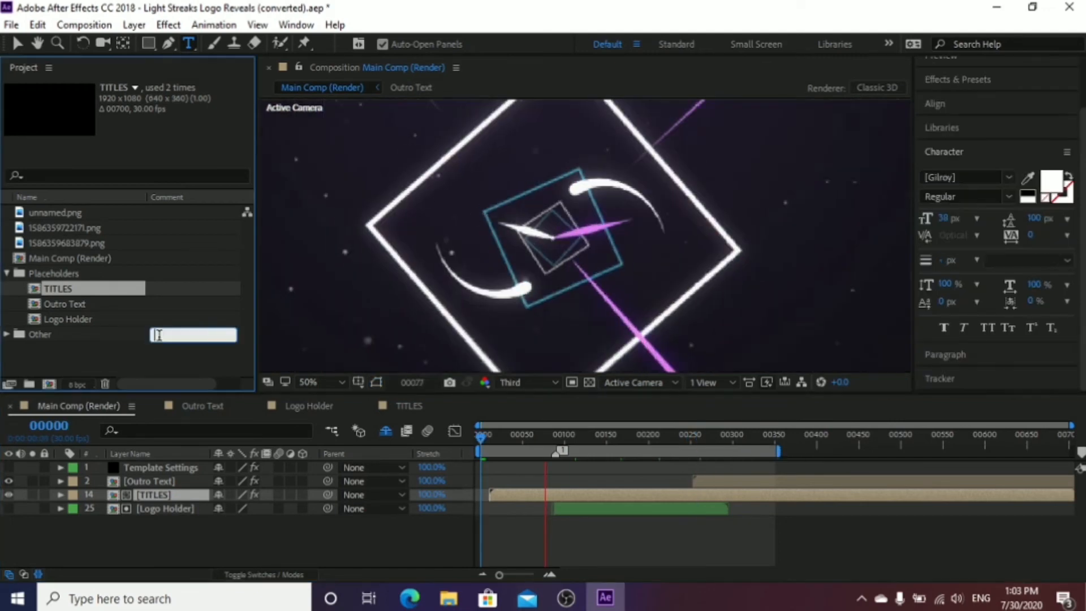
# Look inside the Other folder of the project and collapse both the Other and Placeholders folders.
pyautogui.click(139, 345)
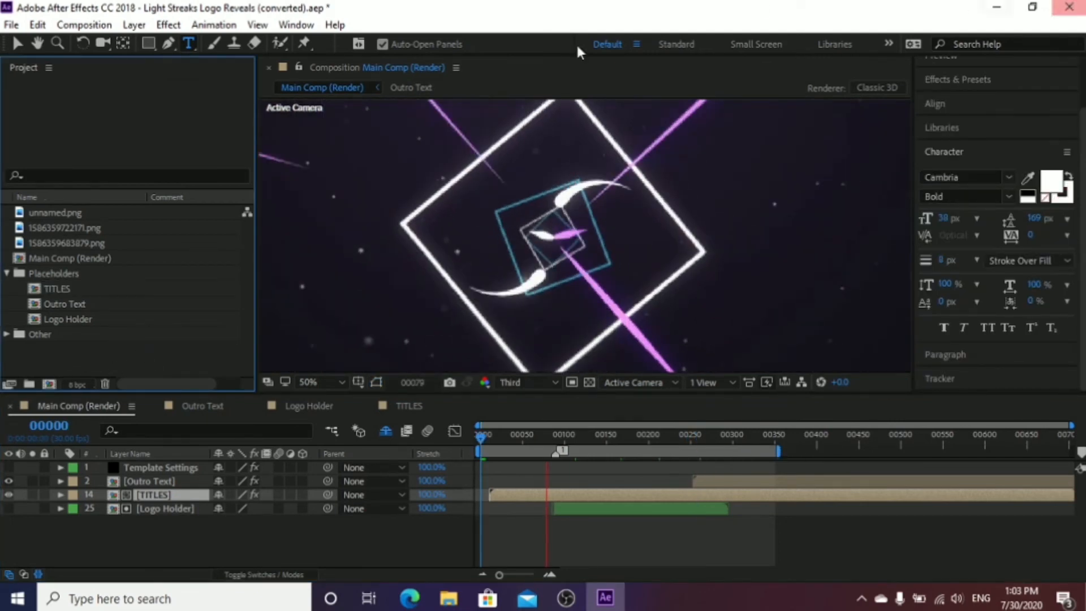
pyautogui.click(6, 335)
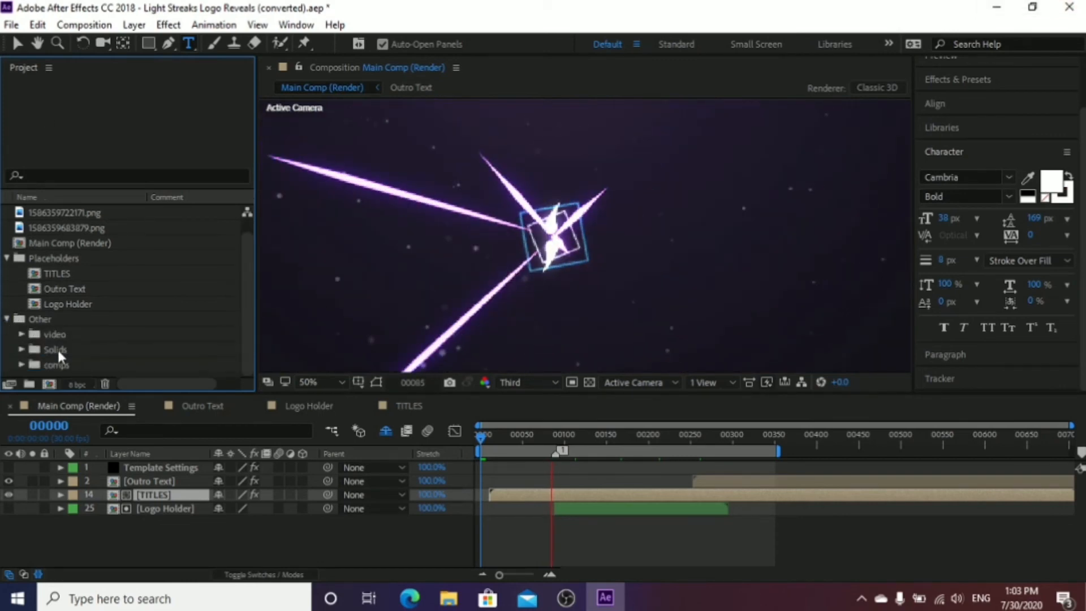
pyautogui.click(6, 319)
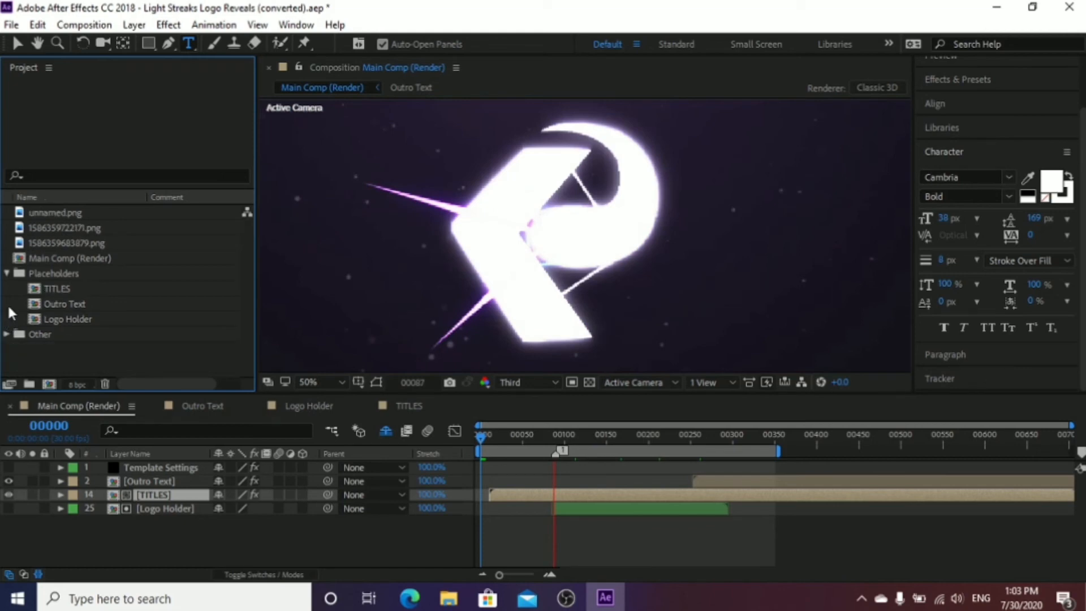
pyautogui.click(7, 274)
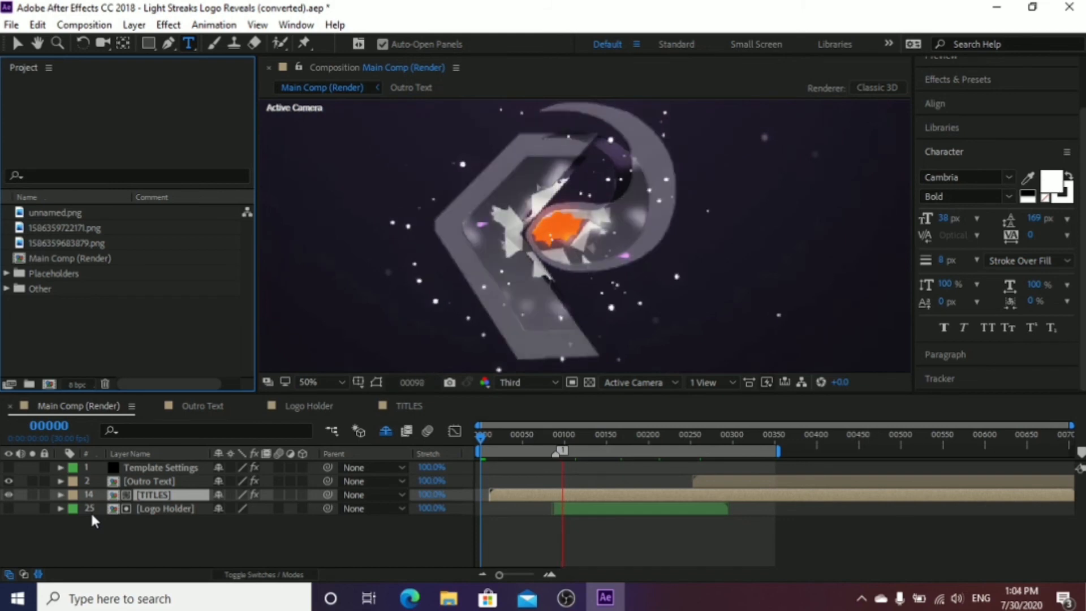
# Add Main Comp (Render) to the render queue and set its output module format to QuickTime.
pyautogui.moveTo(230, 266)
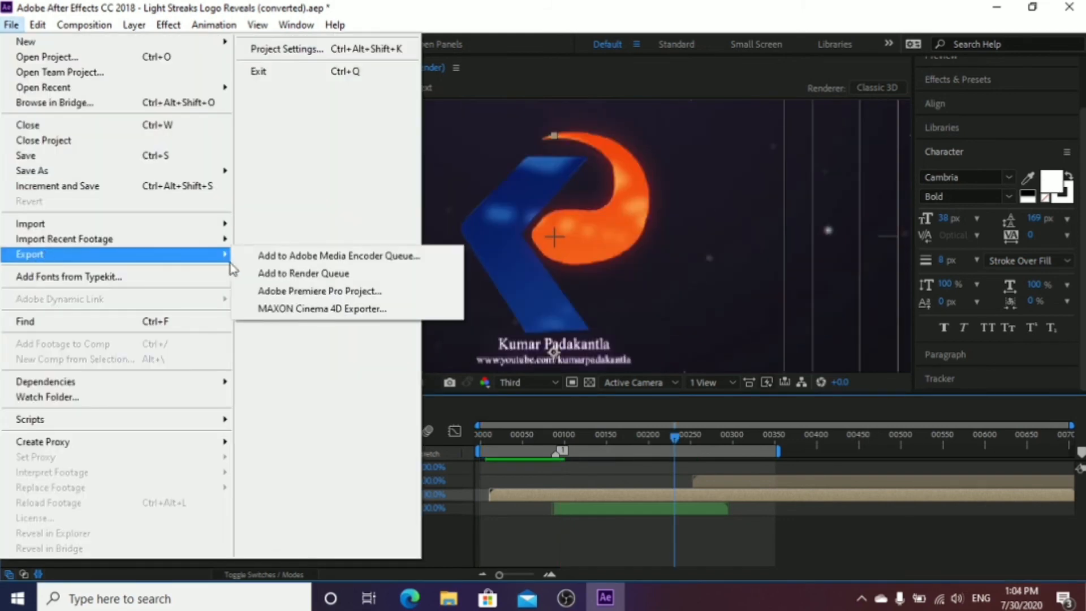
pyautogui.click(284, 278)
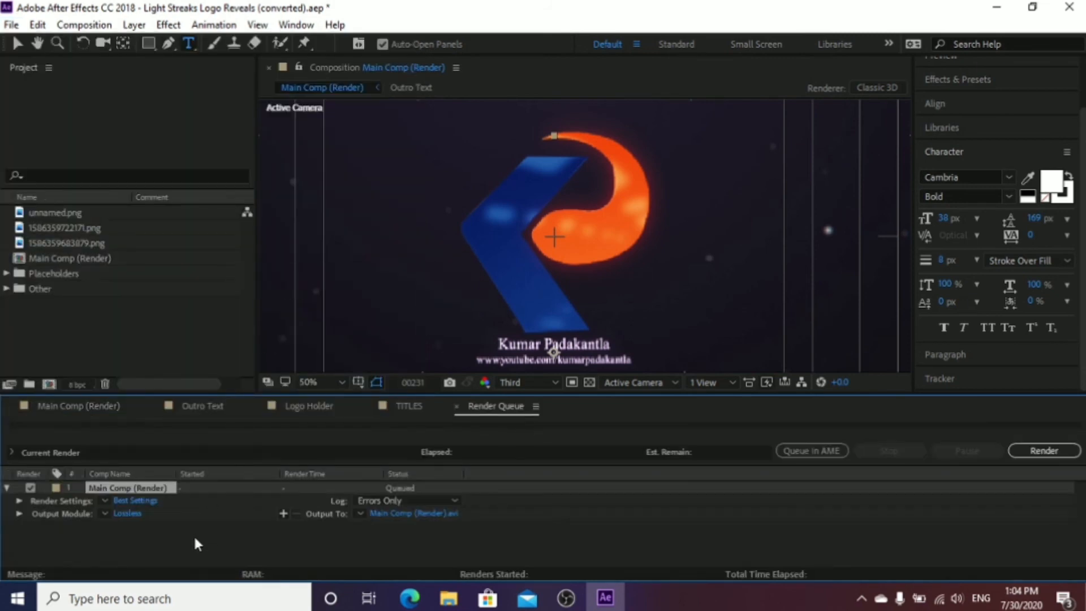
pyautogui.click(135, 511)
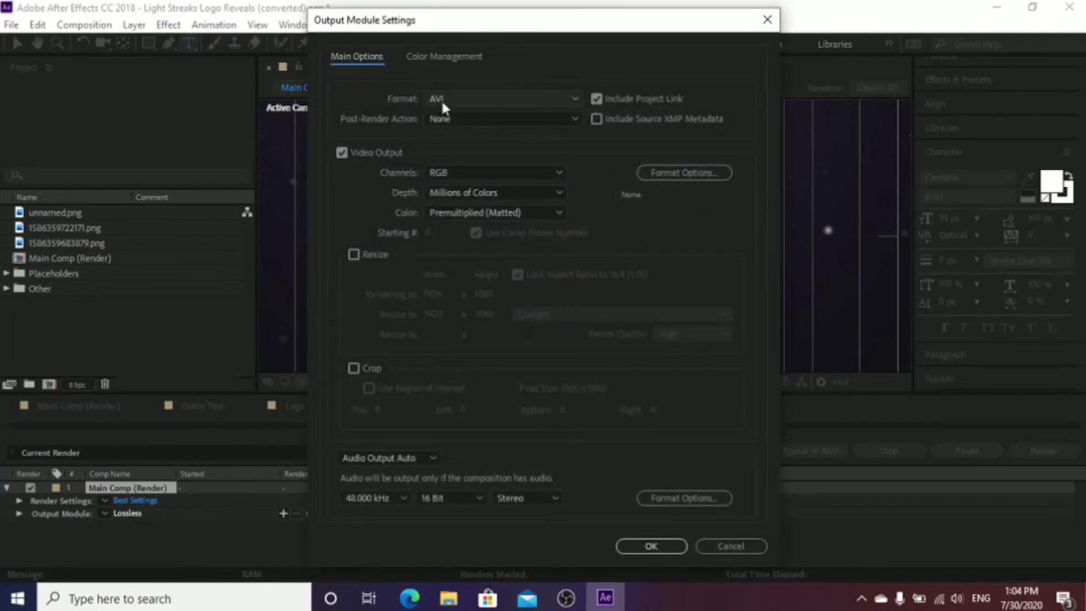
pyautogui.click(505, 106)
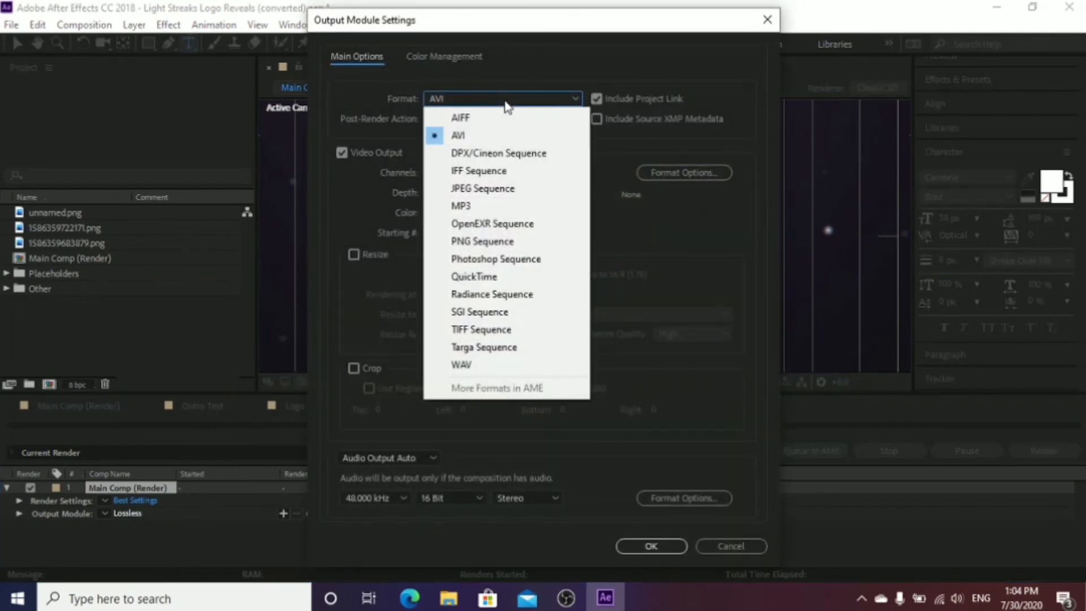
pyautogui.click(507, 282)
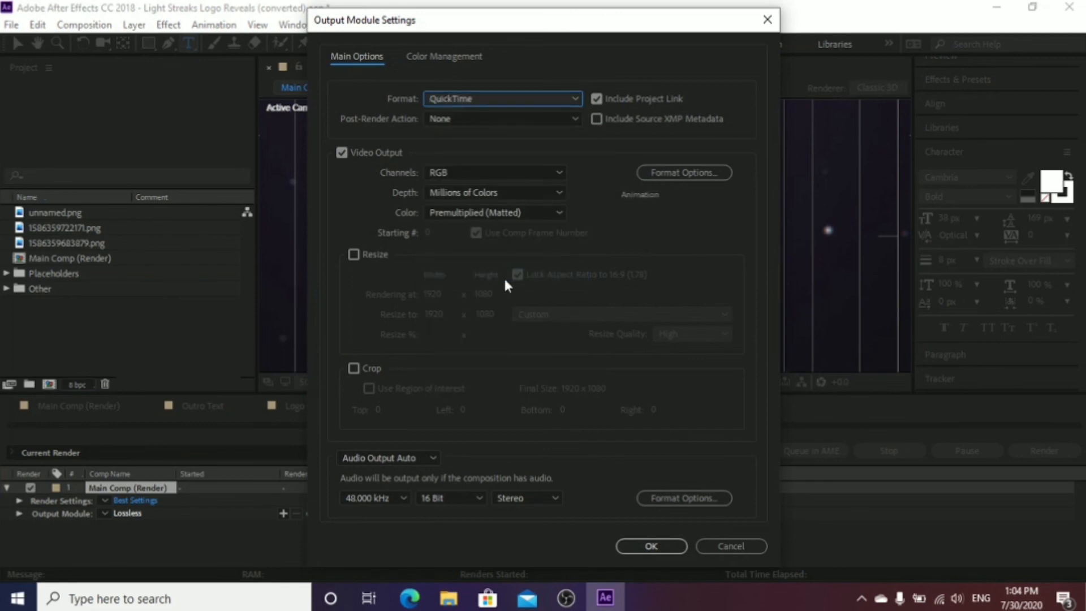
pyautogui.click(537, 175)
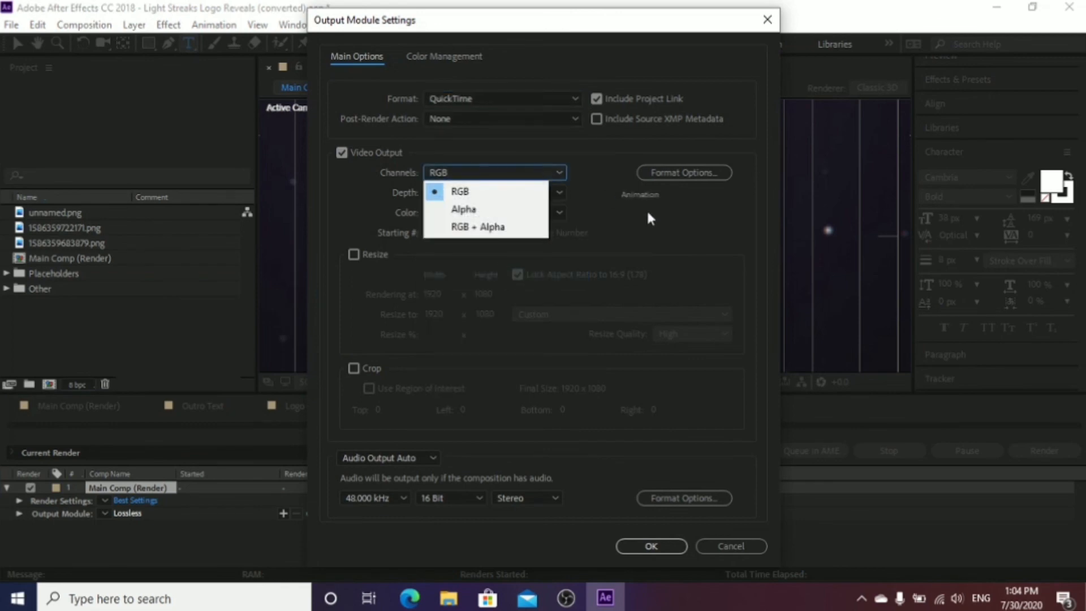
pyautogui.click(721, 242)
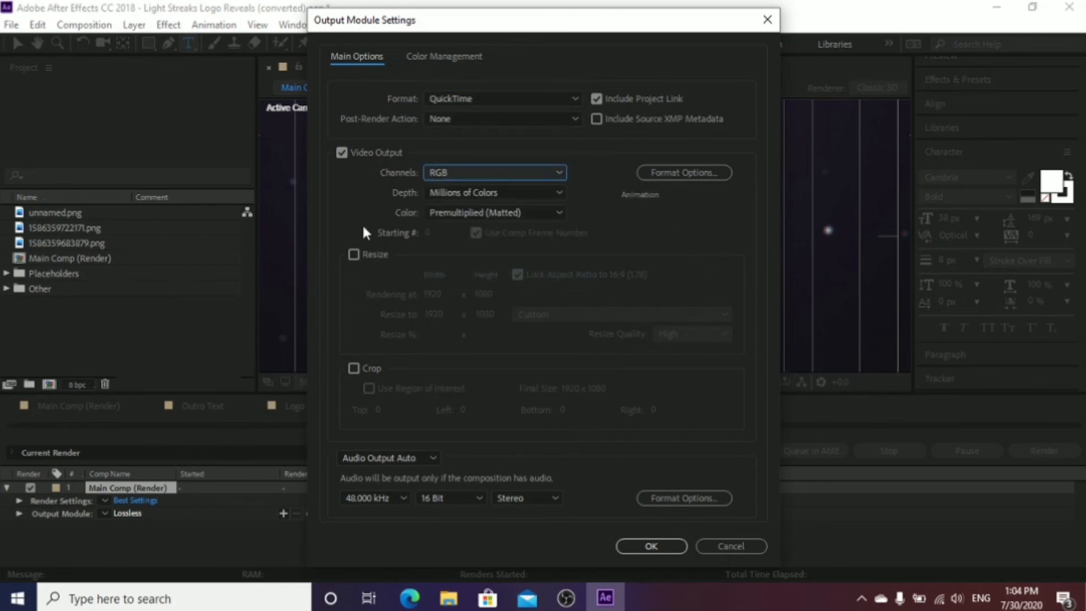
pyautogui.click(501, 99)
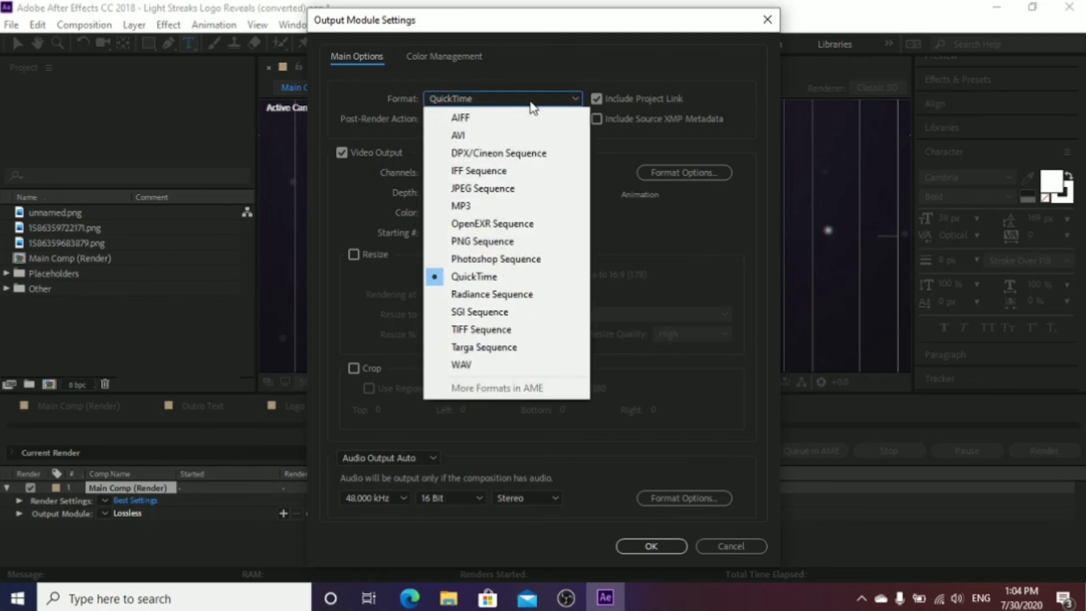
pyautogui.click(735, 250)
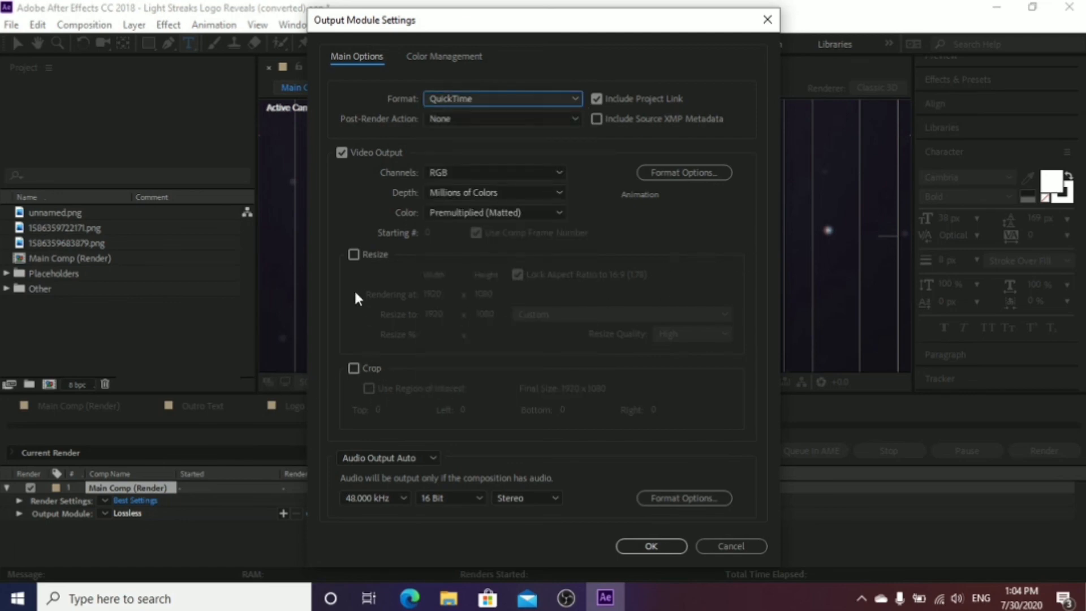
# Enable resizing of the output to 1280 x 720 with the aspect ratio locked, accept the output settings and start the render.
pyautogui.click(353, 254)
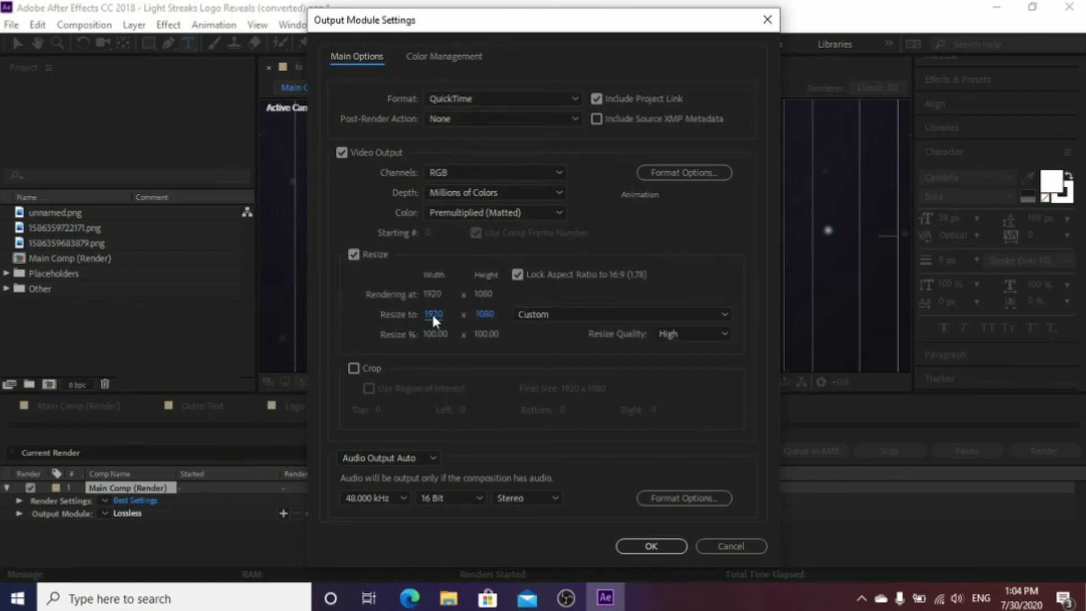
pyautogui.write('1280')
pyautogui.click(664, 263)
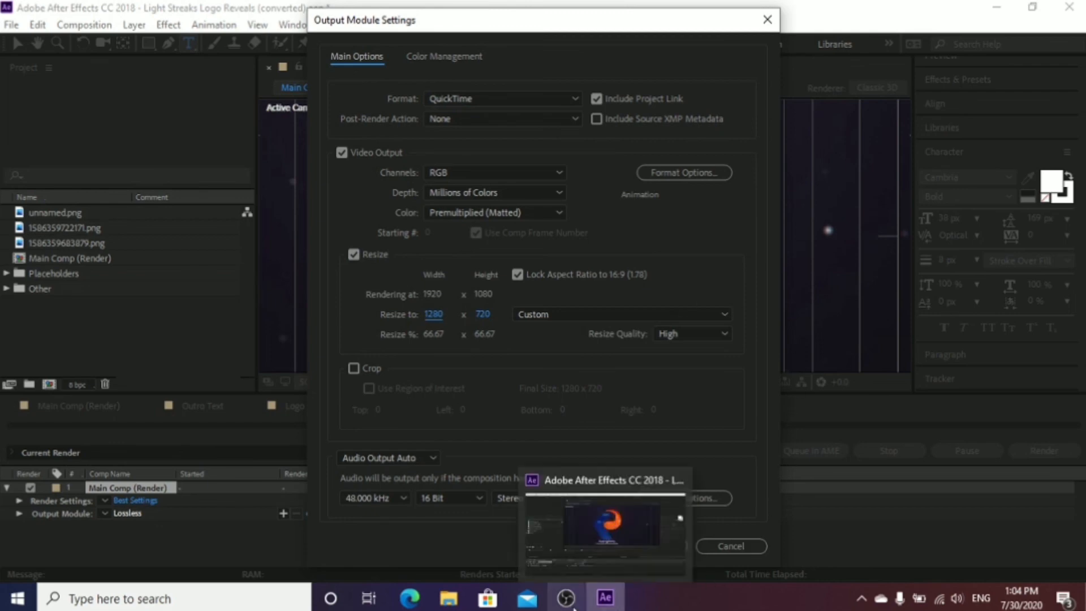
pyautogui.moveTo(571, 607)
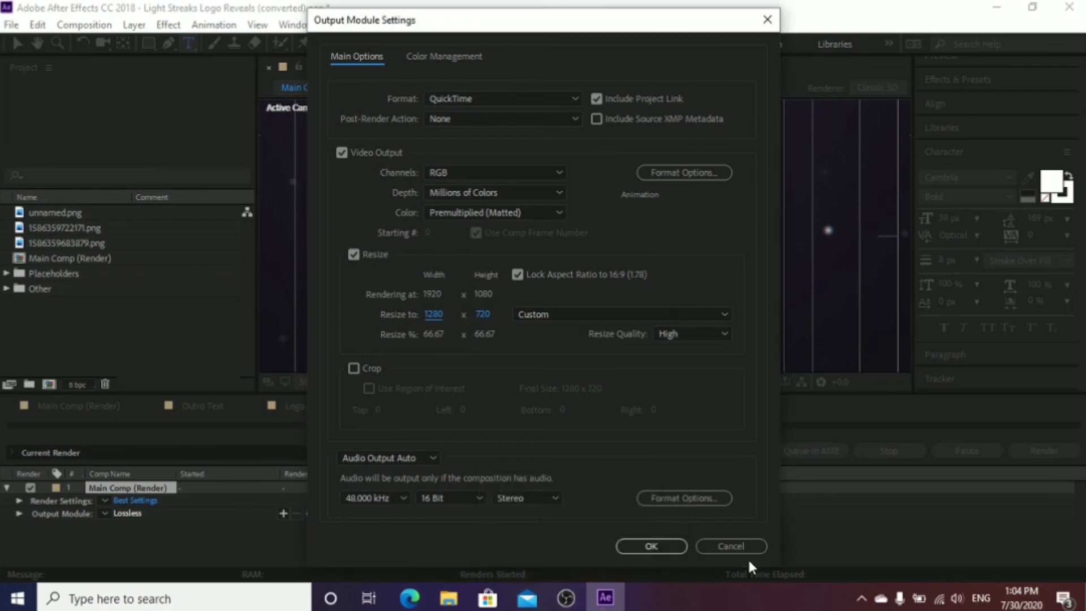
pyautogui.click(652, 546)
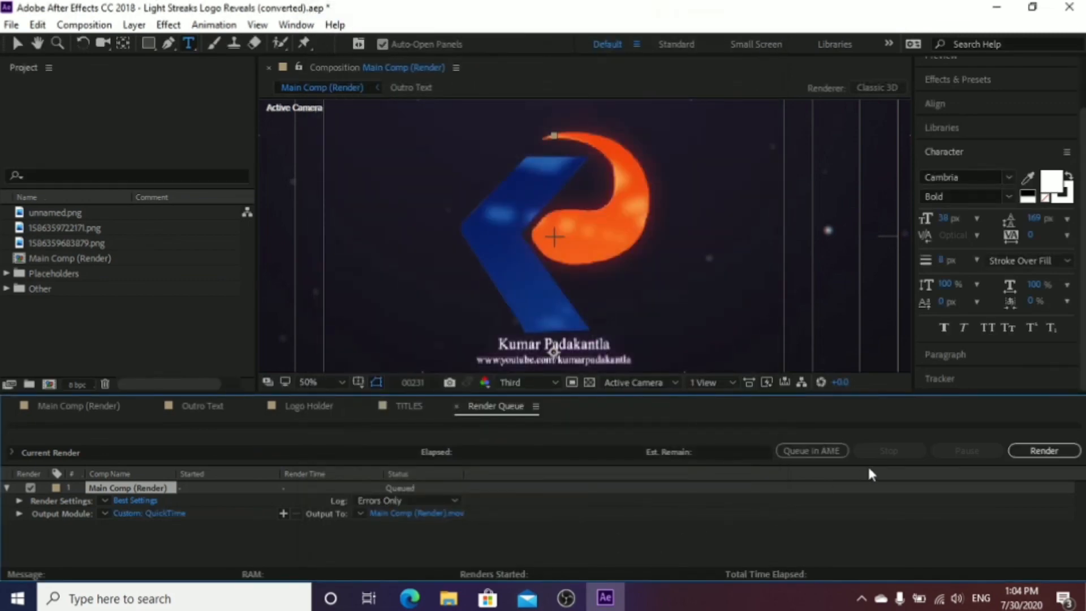
pyautogui.click(1063, 453)
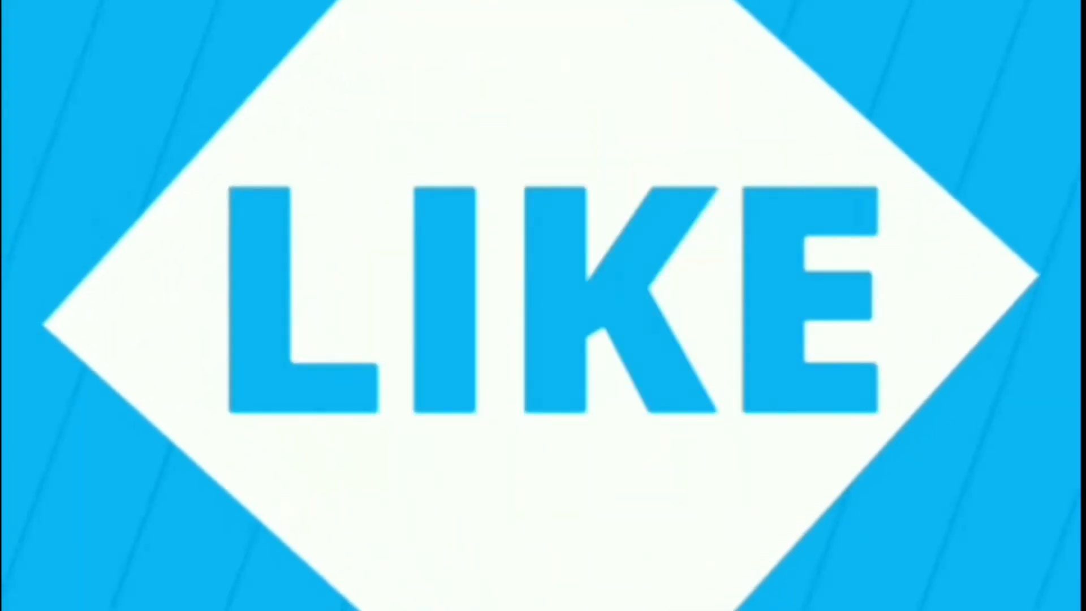